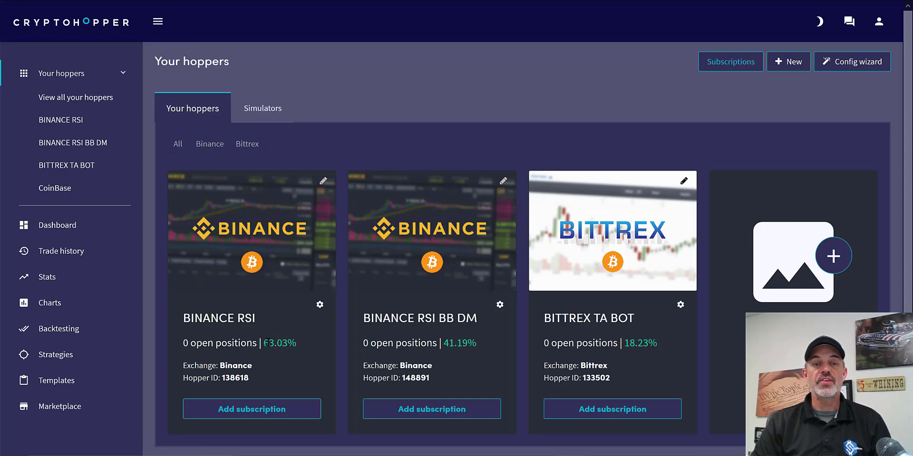
Highlight the return percentages of the BINANCE RSI, BINANCE RSI BB DM and BITTREX TA BOT hoppers one by one
drag(264, 343, 296, 343)
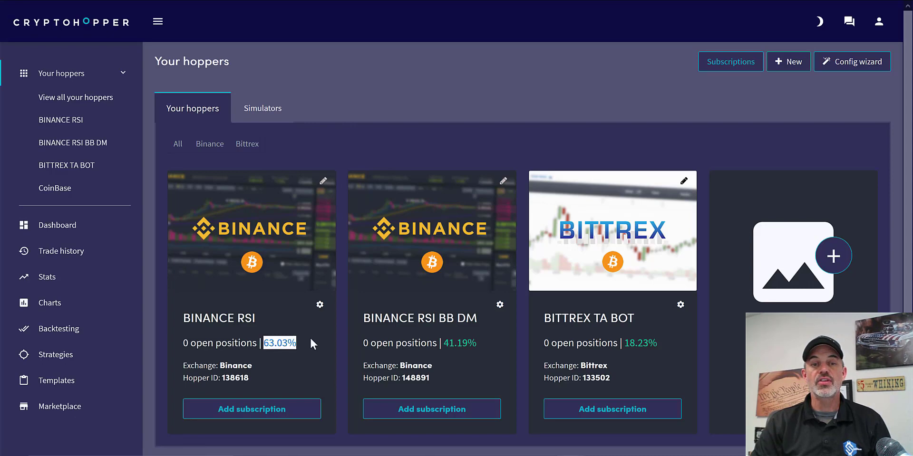
drag(444, 343, 484, 341)
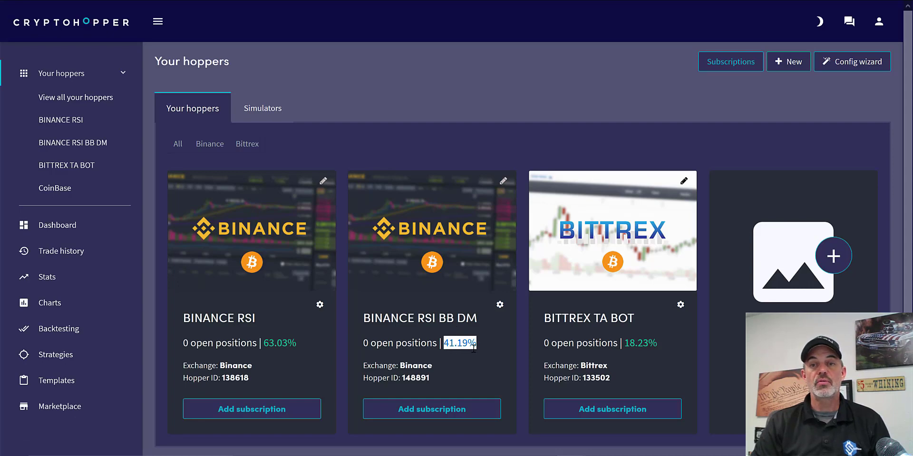
click(597, 344)
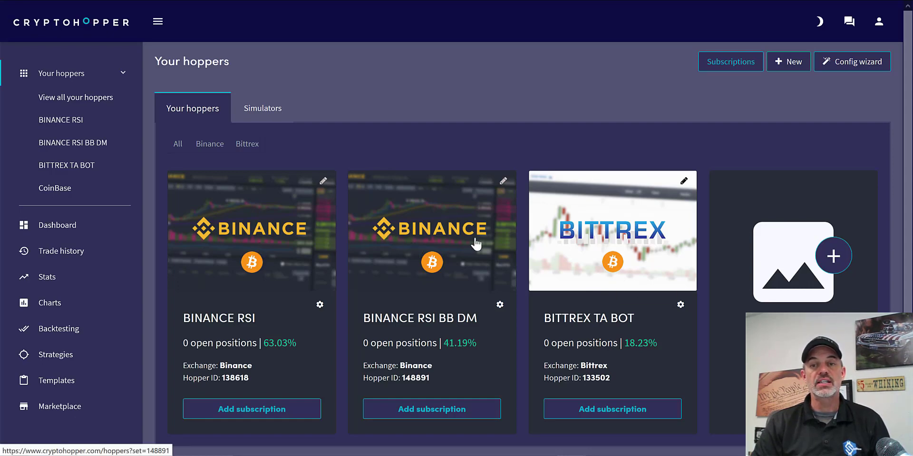
drag(624, 343, 672, 342)
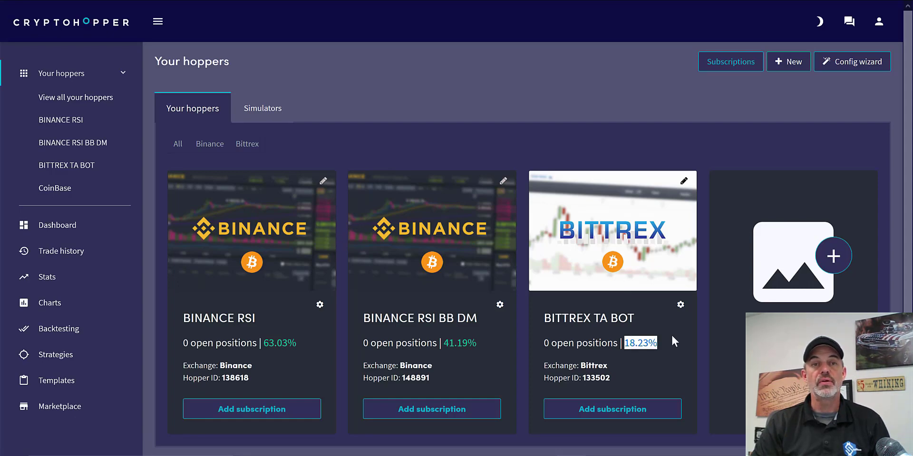
Show the paper trading simulators and review the CoinBase hopper's dashboard down to its latest sells
click(265, 110)
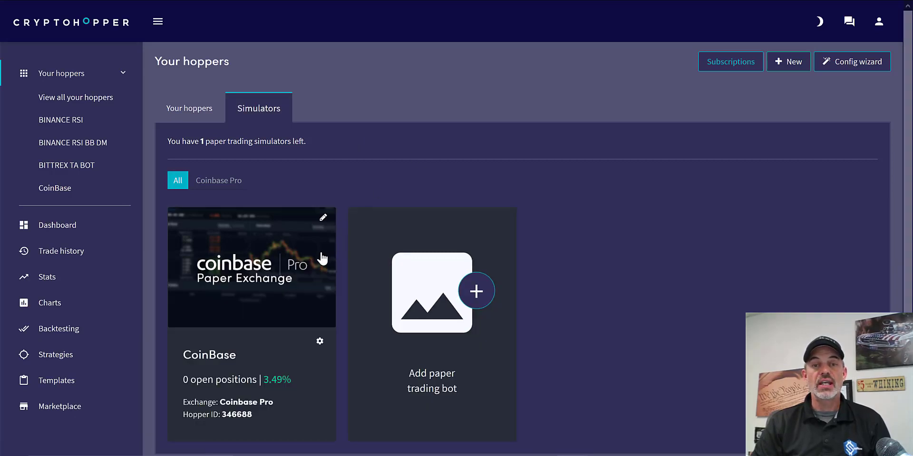
click(478, 298)
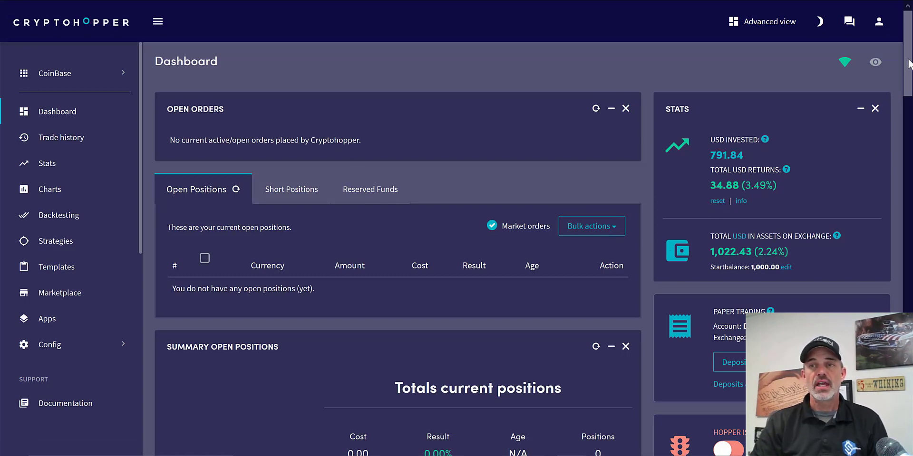
scroll(909, 81, down, 2)
scroll(909, 81, down, 3)
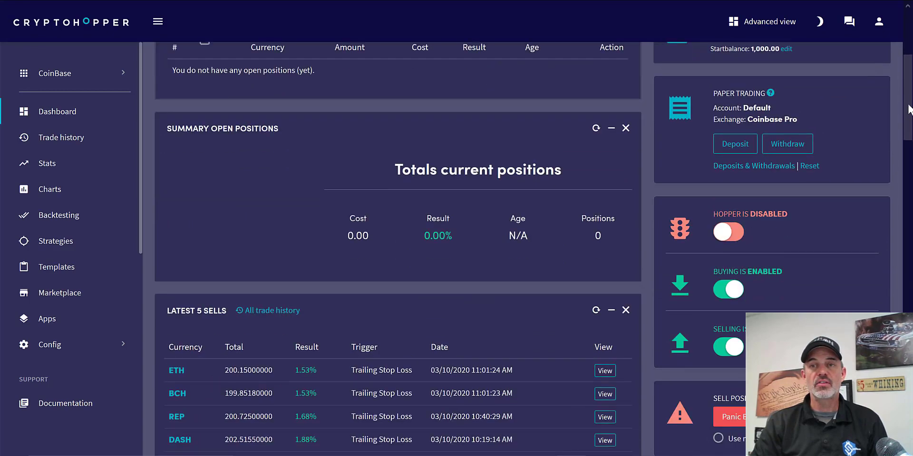
scroll(909, 73, up, 3)
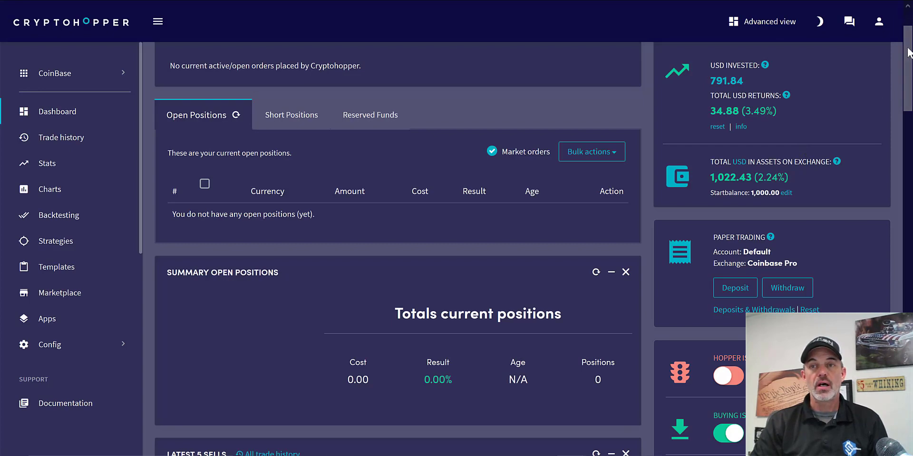
scroll(908, 116, down, 5)
scroll(908, 117, down, 1)
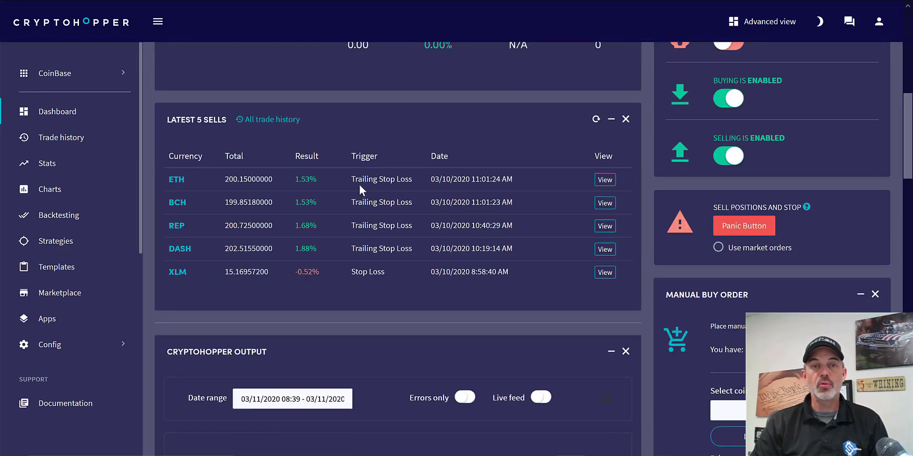
Open the full trade history and examine the result percentages of the winning and losing sells
click(286, 121)
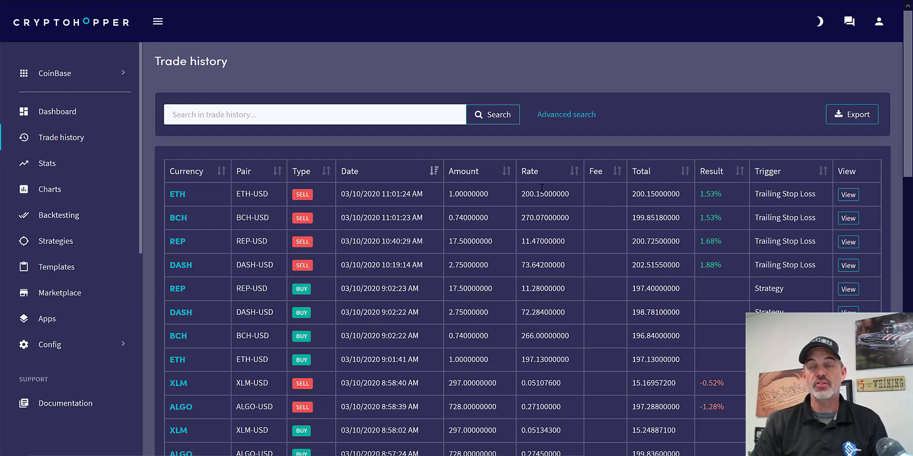
scroll(845, 164, down, 4)
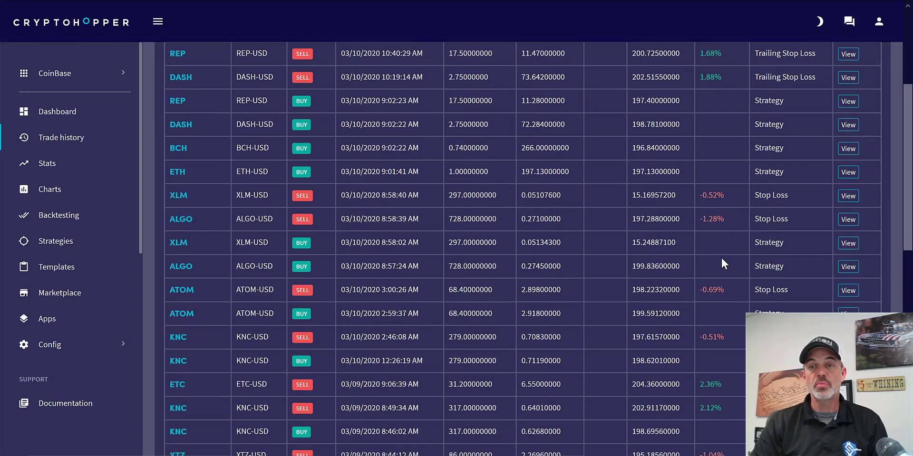
triple_click(726, 216)
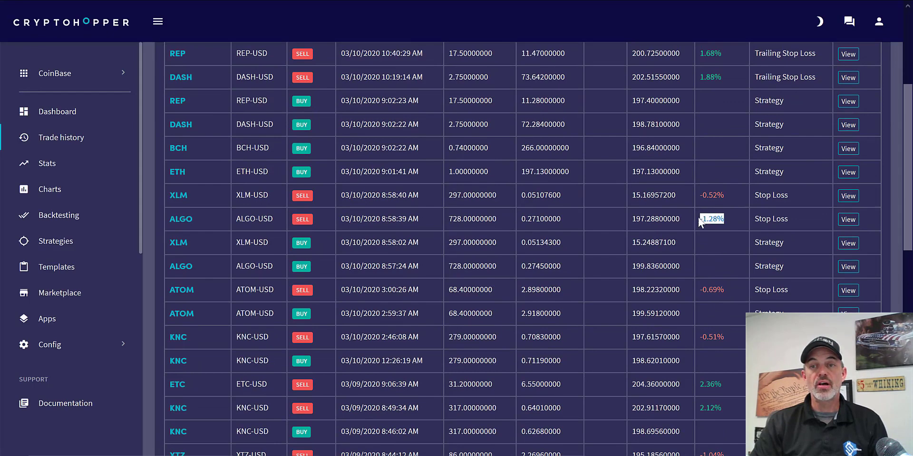
click(729, 292)
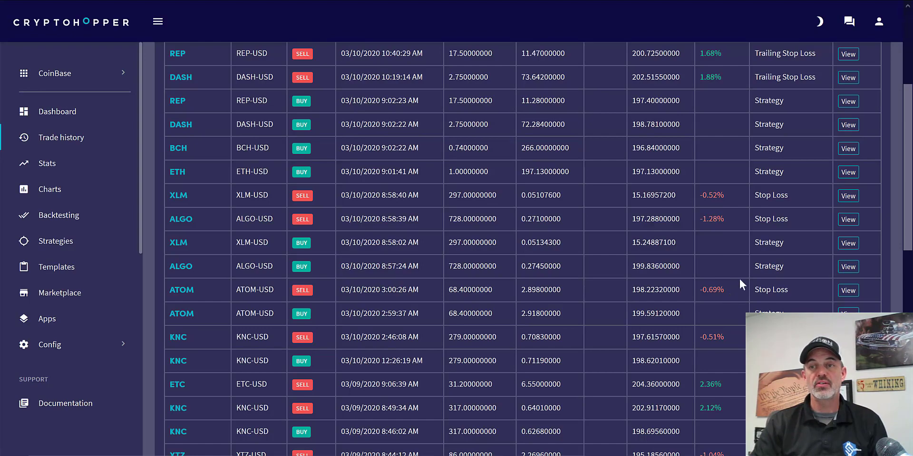
scroll(906, 145, down, 2)
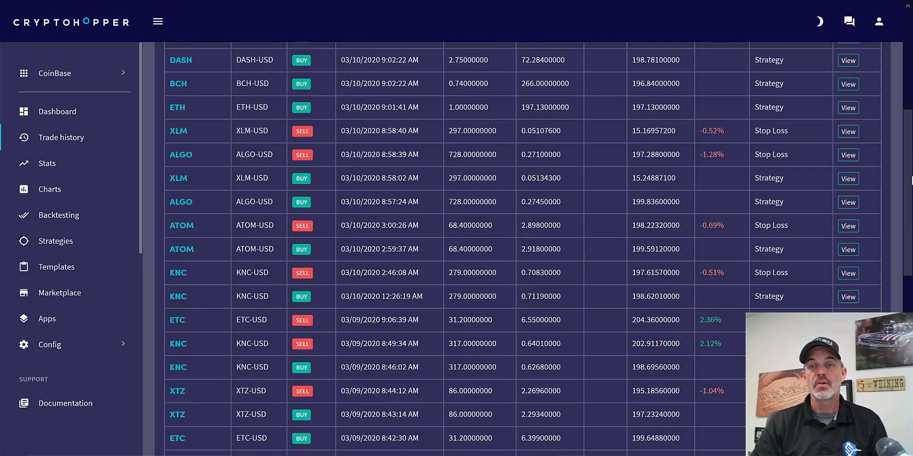
scroll(907, 147, down, 4)
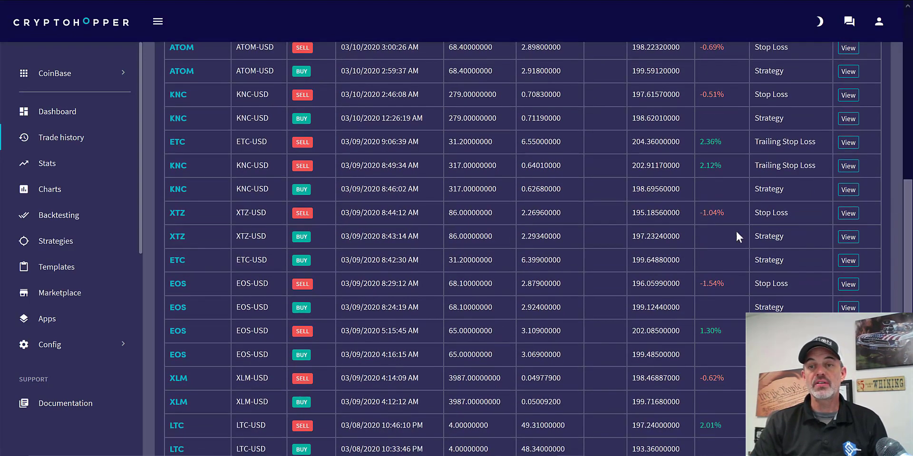
scroll(907, 271, down, 2)
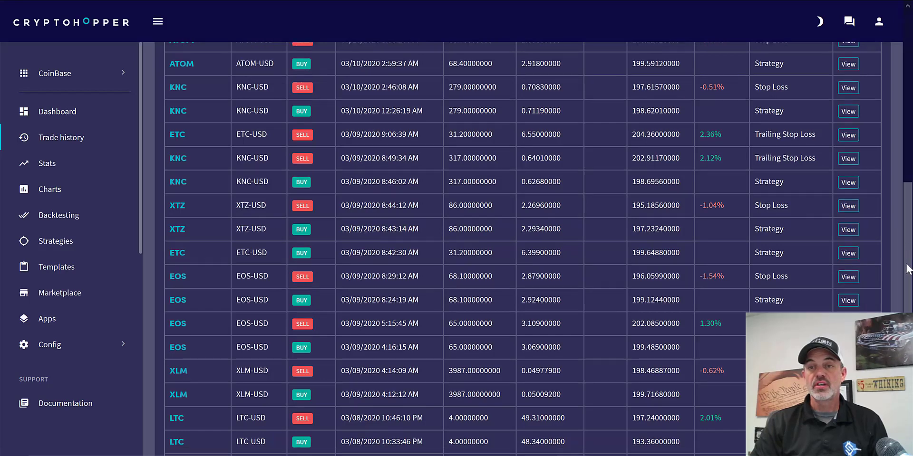
drag(728, 208, 683, 198)
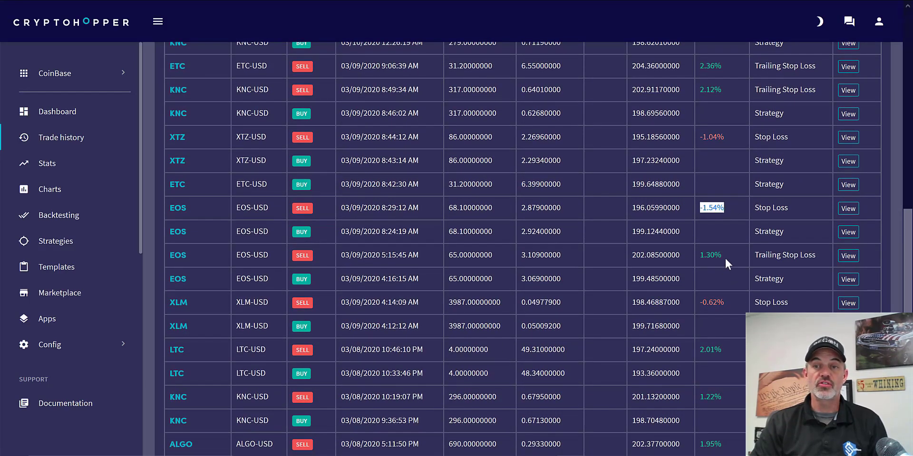
drag(724, 255, 697, 254)
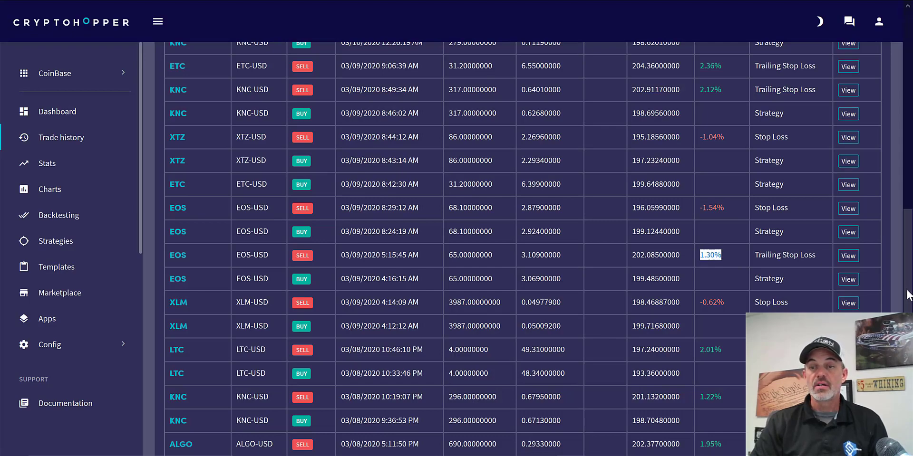
scroll(908, 300, down, 3)
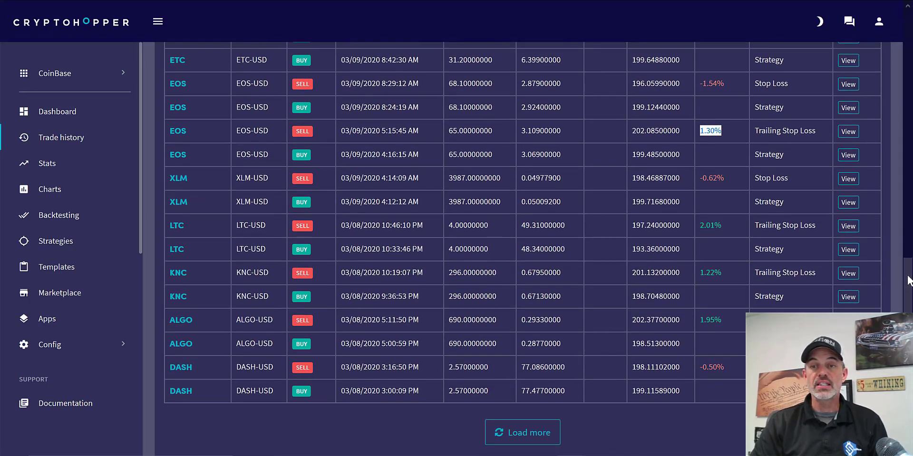
scroll(907, 248, up, 1)
drag(907, 249, 909, 48)
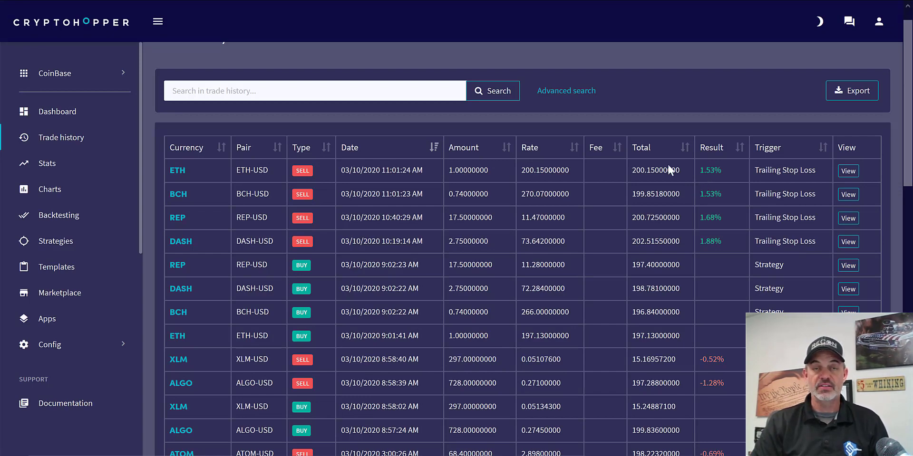
scroll(632, 143, up, 1)
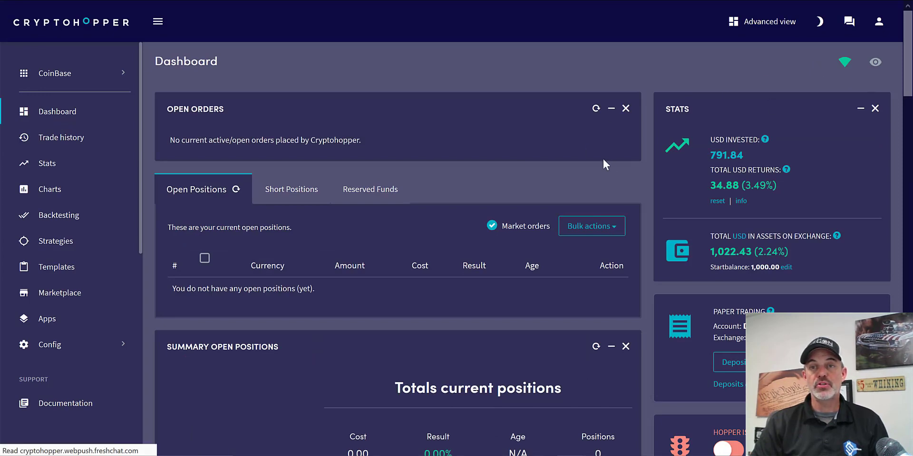
Fill in a paper exchange deposit of 10000 USD and cancel it
drag(908, 50, 907, 91)
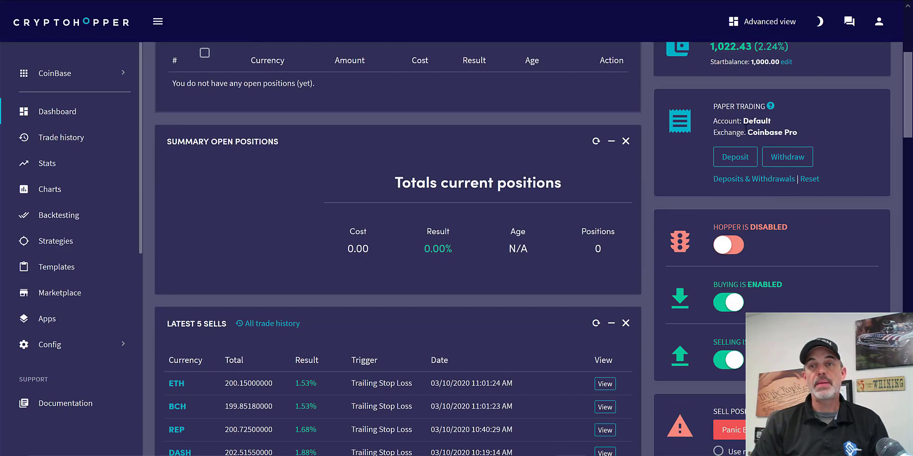
click(735, 158)
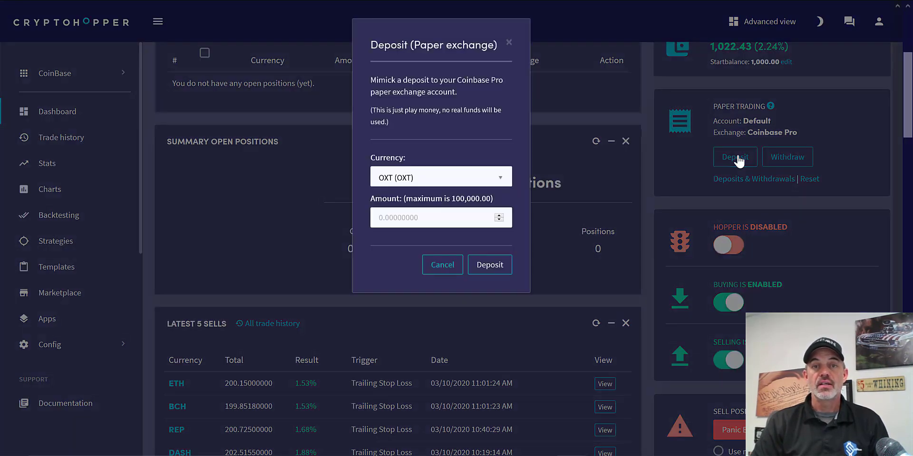
click(501, 180)
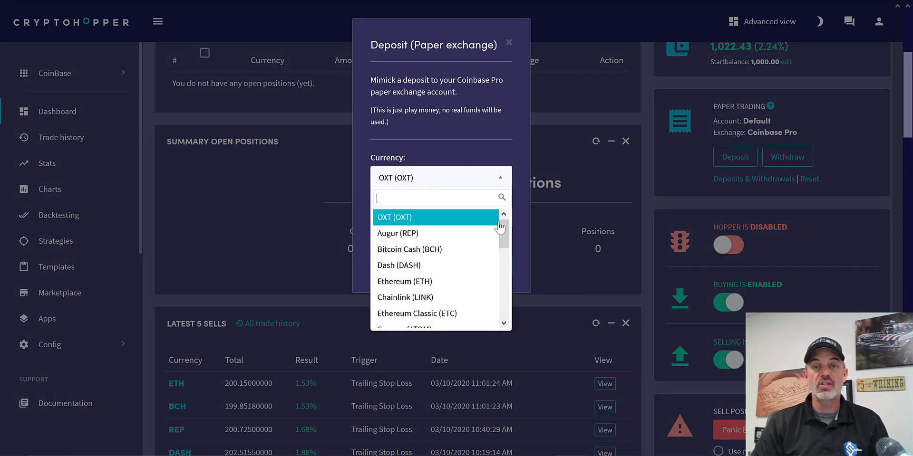
drag(502, 227, 503, 331)
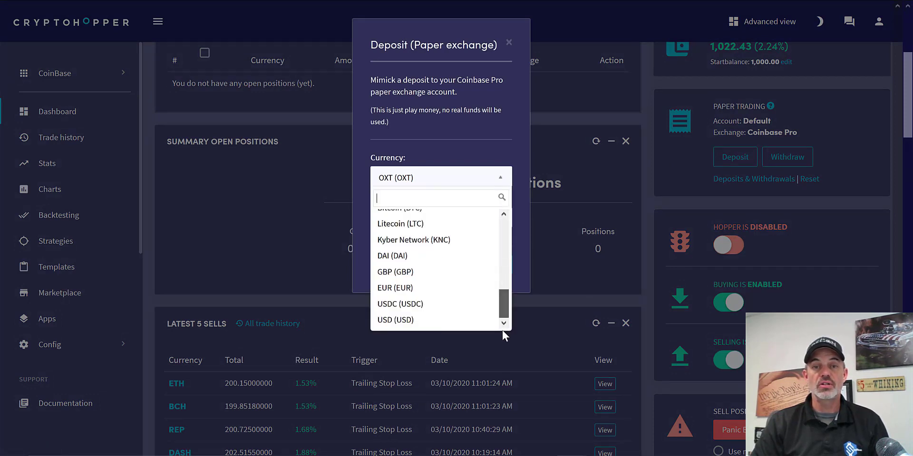
click(411, 322)
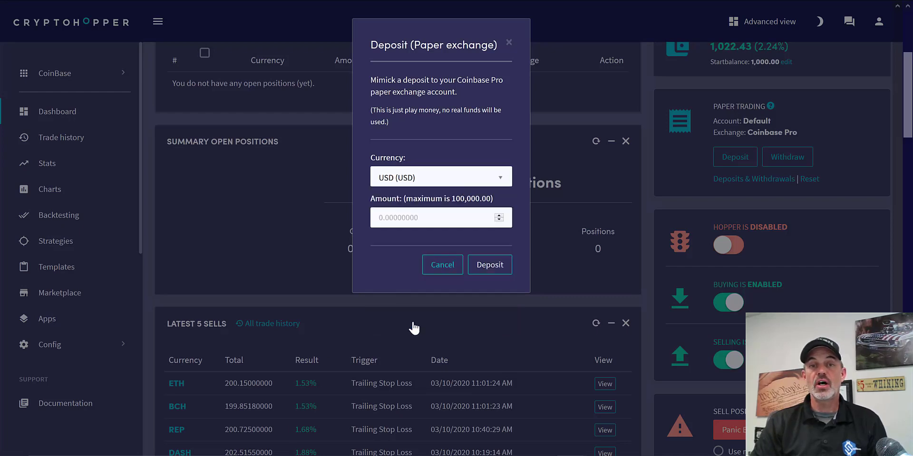
click(428, 217)
text(10000)
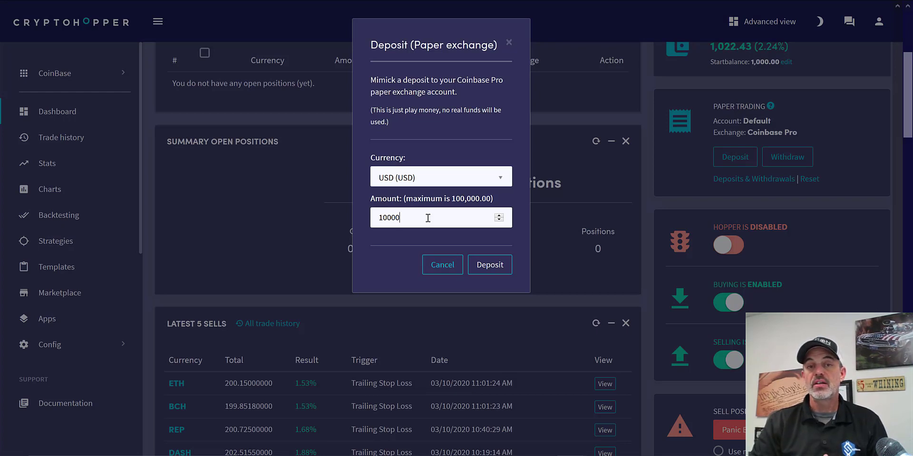
click(439, 268)
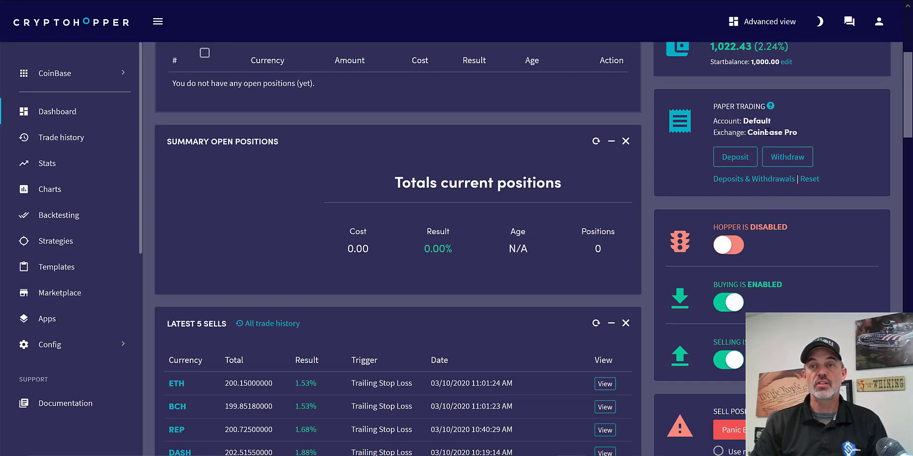
Highlight the total USD in assets on the exchange and review the dashboard's stats and paper trading sections
drag(907, 102, 907, 84)
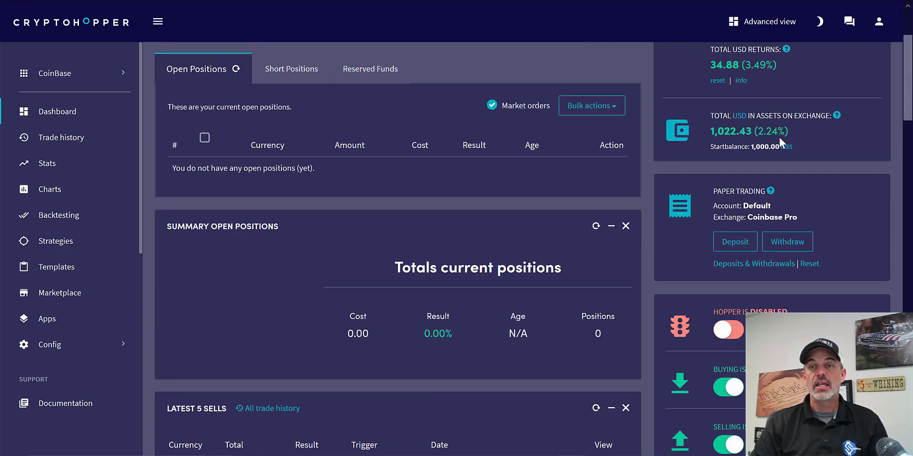
drag(710, 132, 751, 132)
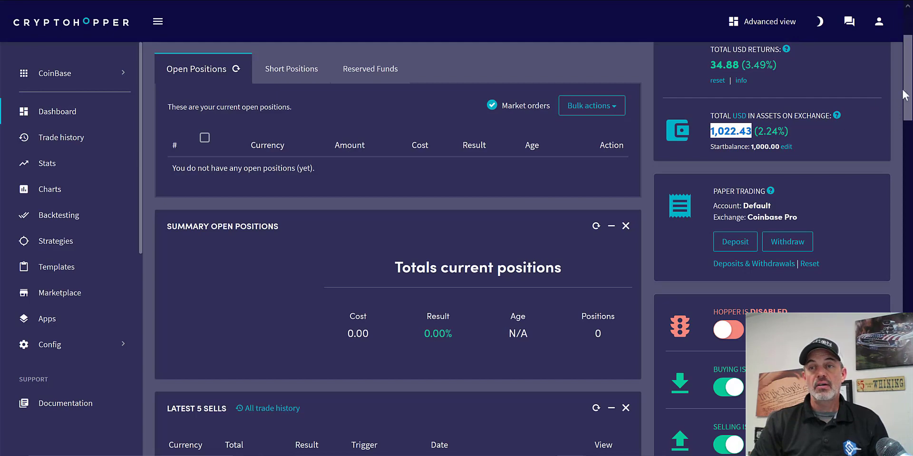
drag(908, 93, 907, 80)
scroll(909, 80, up, 1)
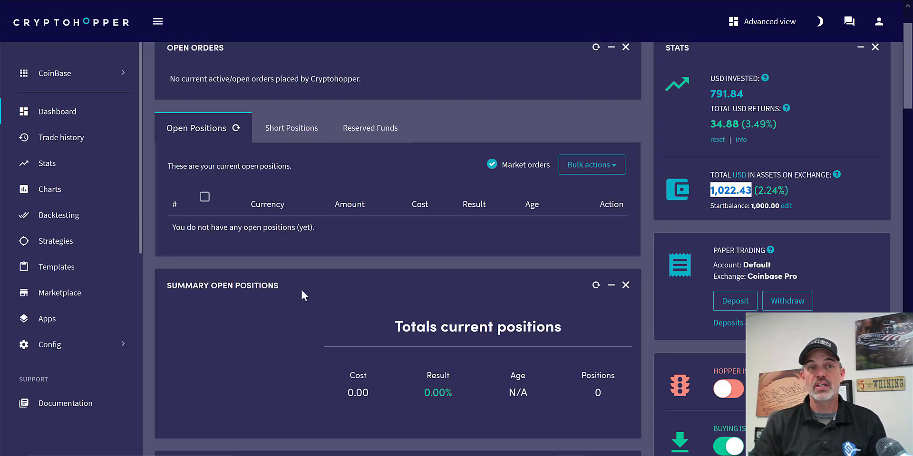
click(842, 186)
scroll(841, 186, down, 1)
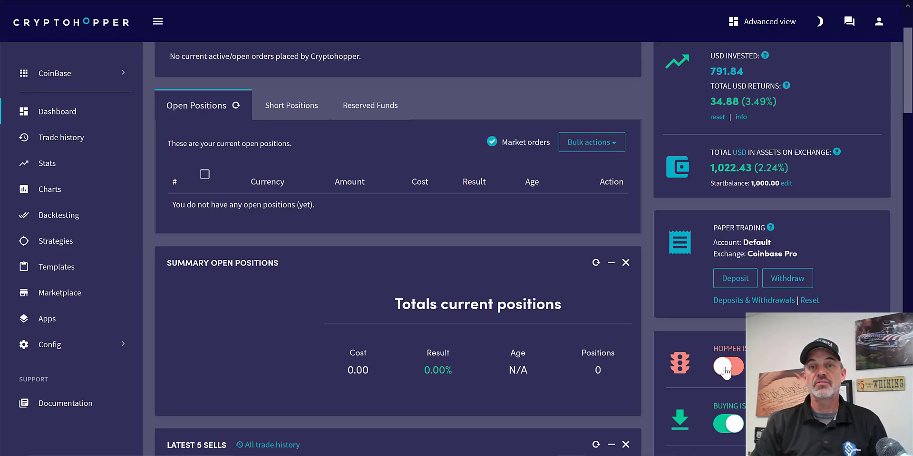
Open the CoinBase hopper's base configuration and select the name text in its basic settings
click(51, 345)
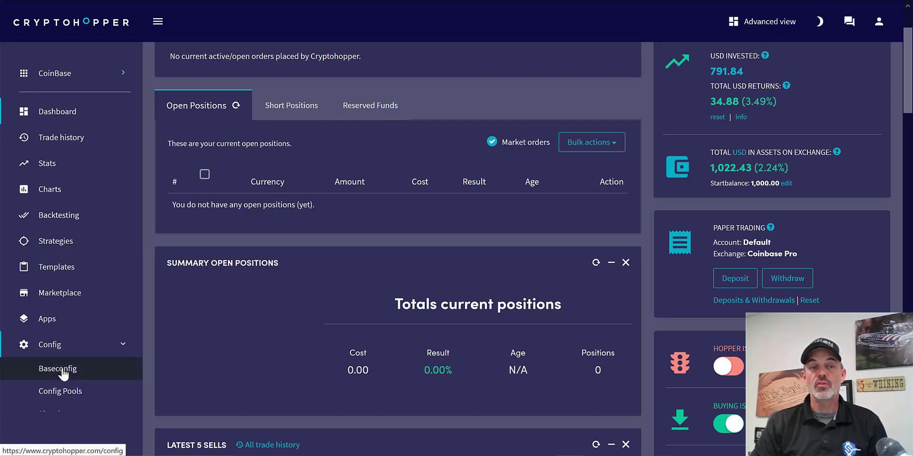
click(63, 373)
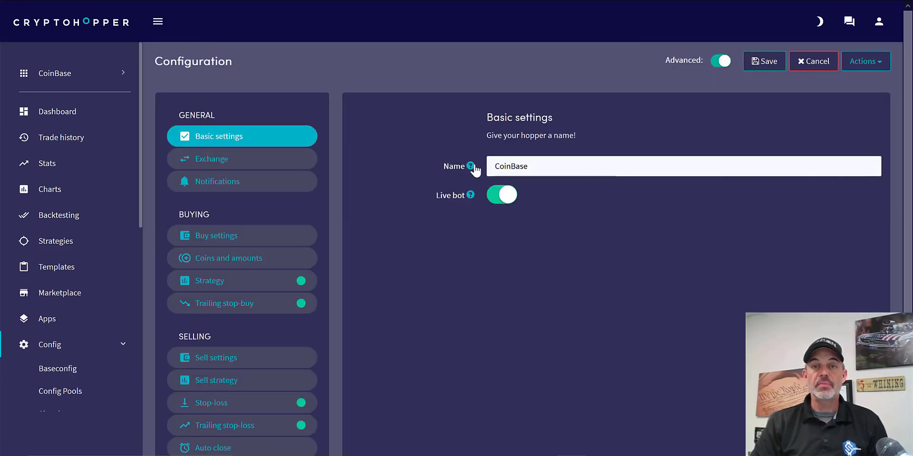
drag(497, 167, 539, 172)
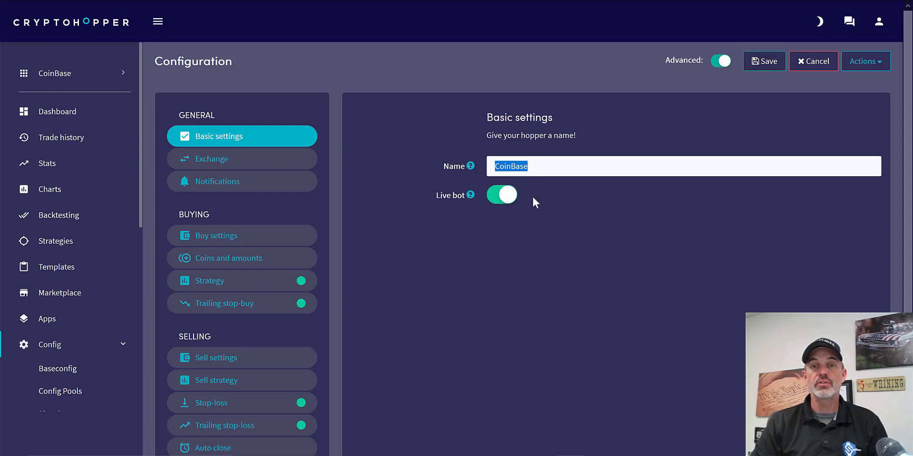
Switch off the Live bot option in the basic settings and look over the exchange and notification settings
click(450, 198)
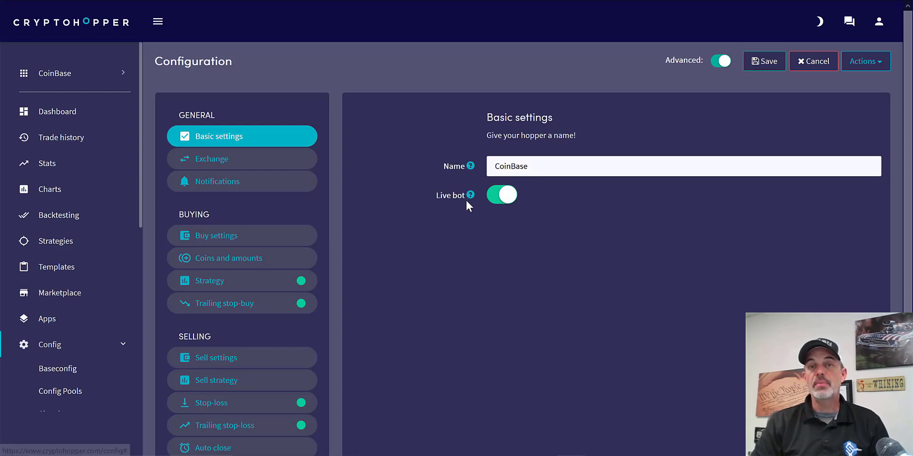
click(506, 195)
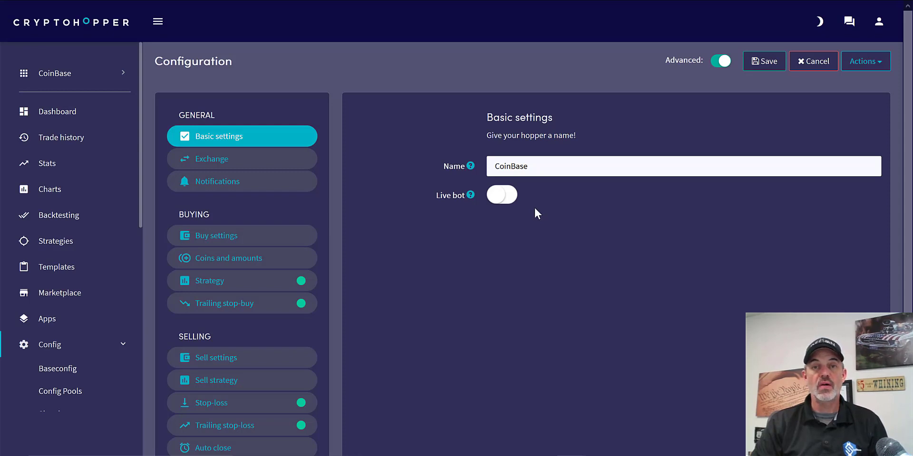
click(257, 163)
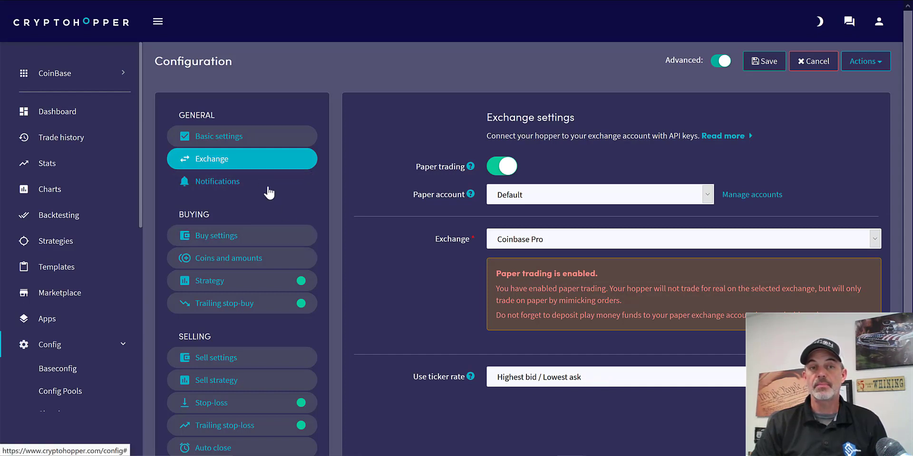
click(263, 183)
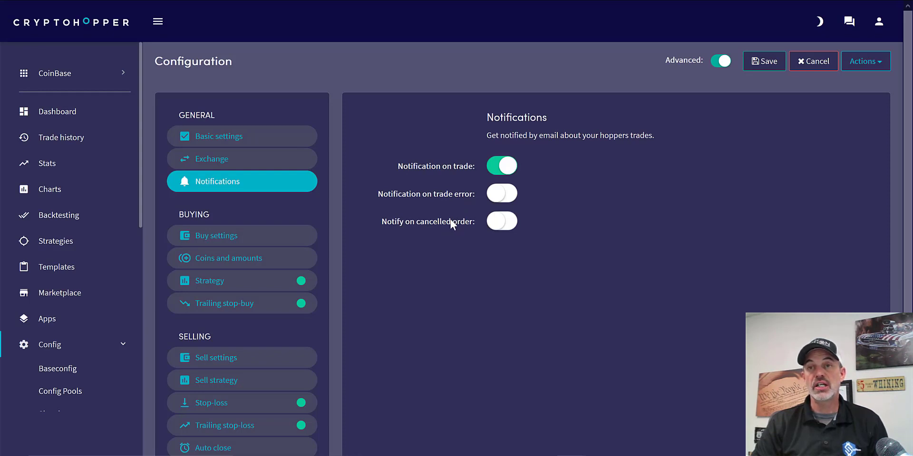
Open the buy settings, check the order type options keeping Market, and examine the position limits and cooldown
click(251, 237)
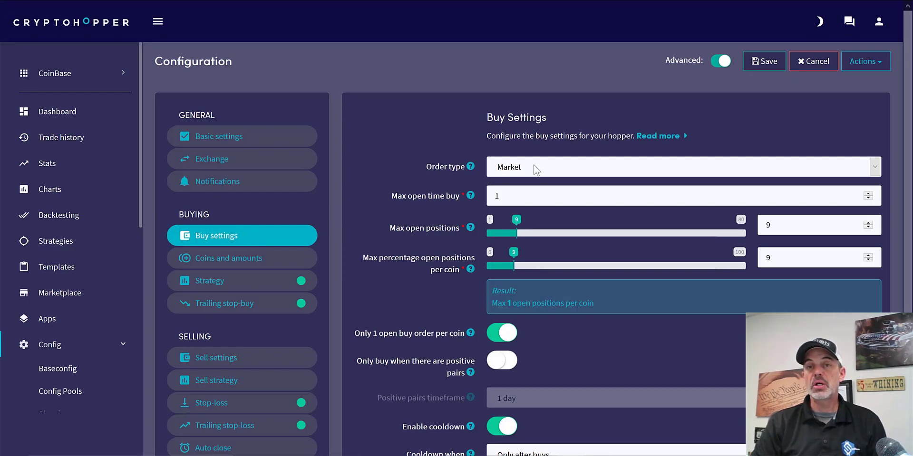
click(875, 167)
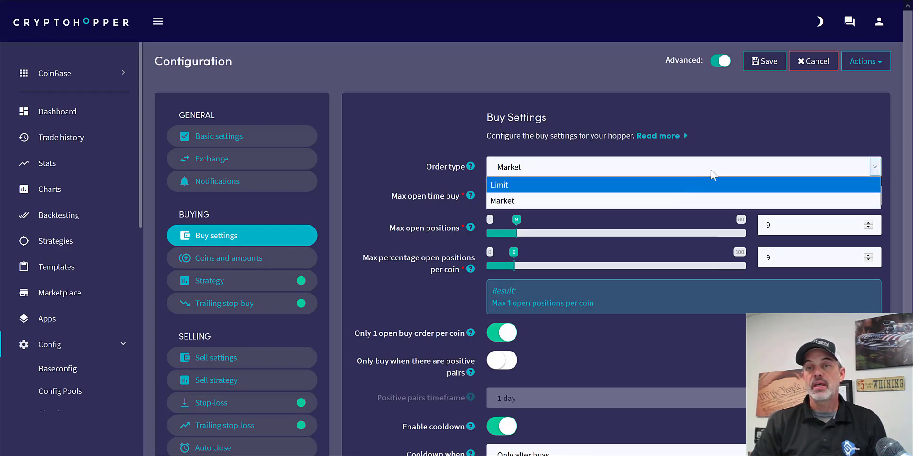
click(711, 170)
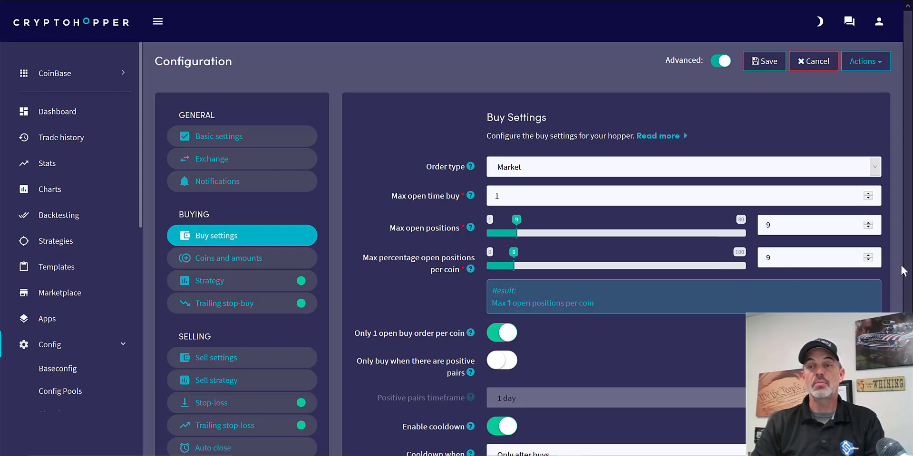
scroll(907, 195, down, 3)
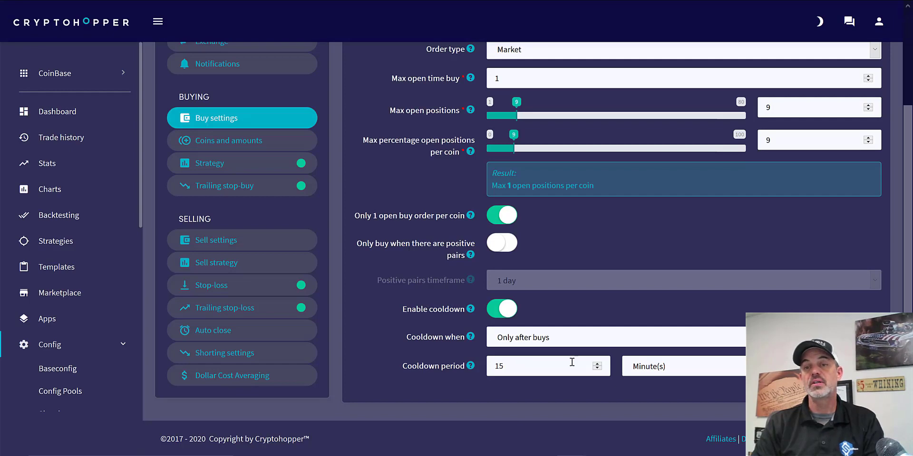
Open the coins and amounts settings and look through the base currency options, keeping USD
click(260, 141)
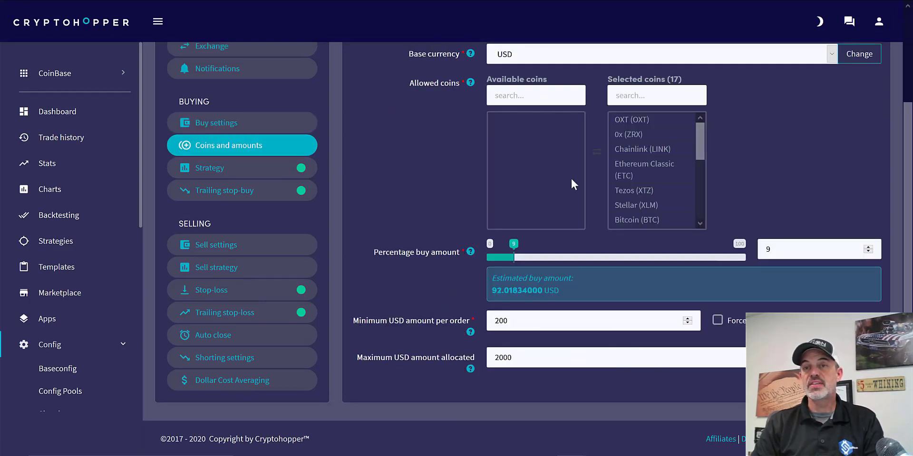
scroll(906, 147, up, 1)
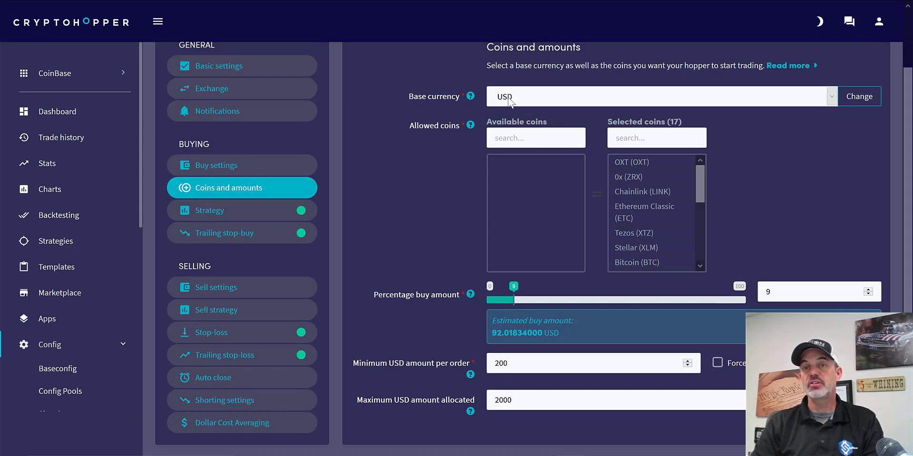
click(833, 96)
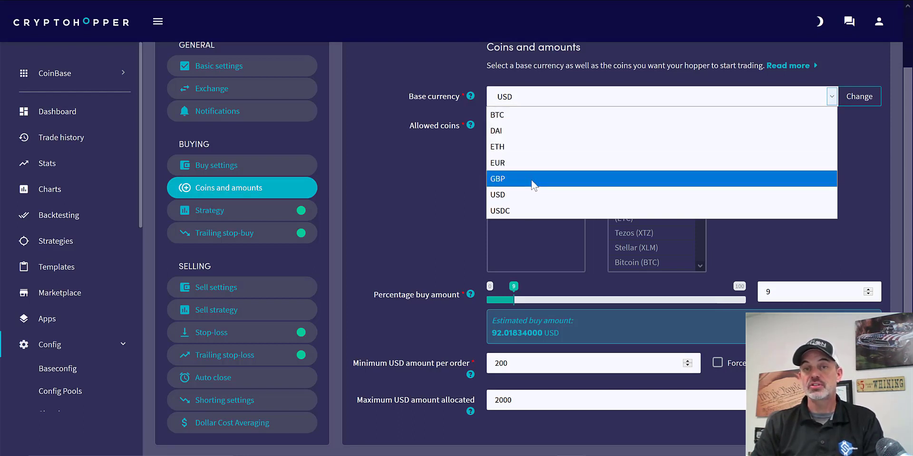
click(531, 194)
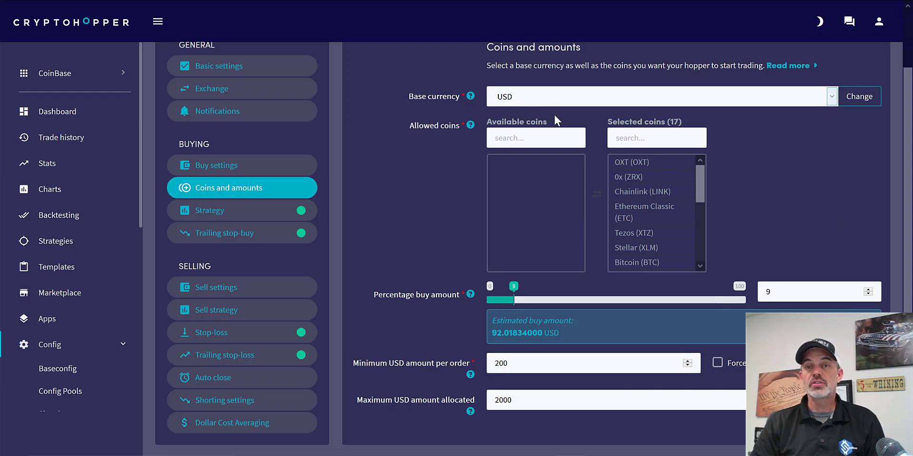
Remove Ethereum Classic (ETC) from the selected coins and add it back
click(614, 162)
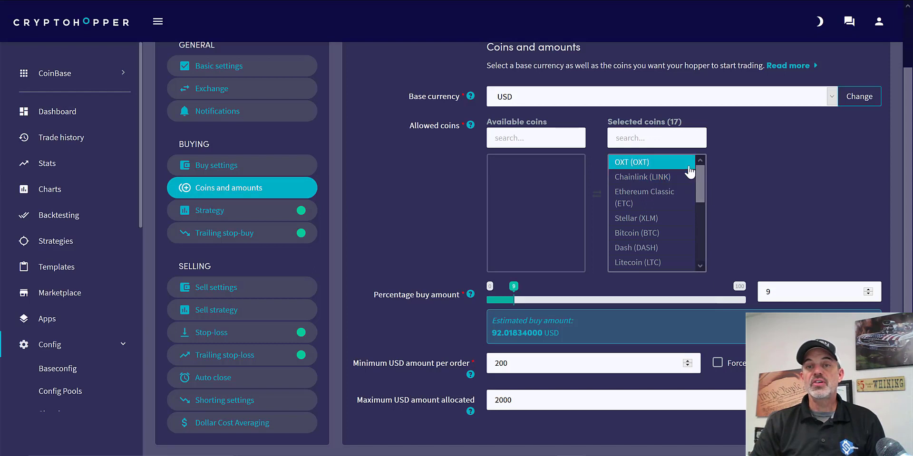
click(681, 177)
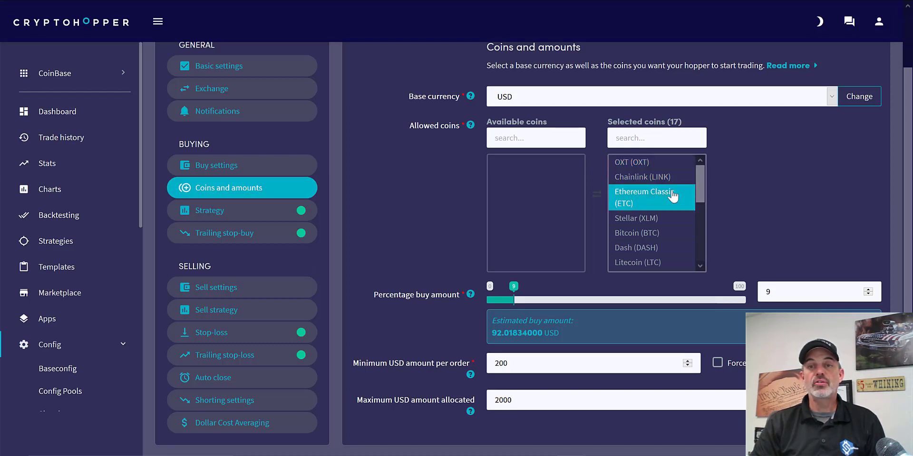
click(672, 195)
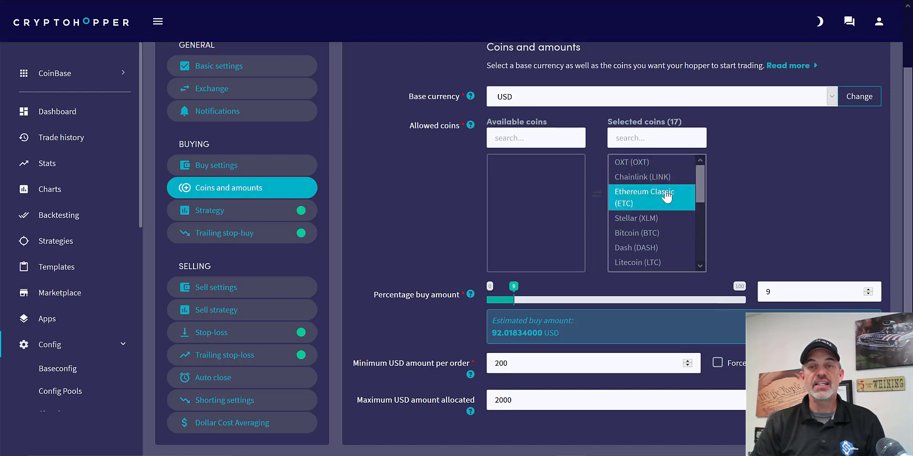
double_click(666, 196)
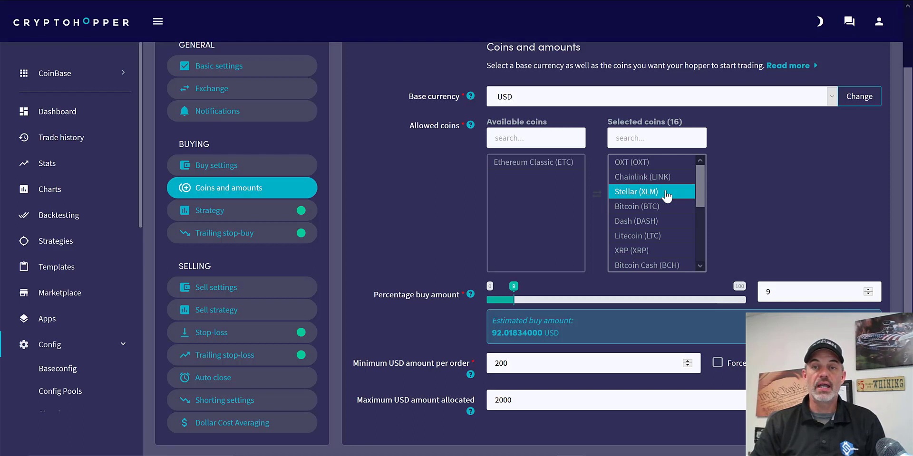
double_click(560, 164)
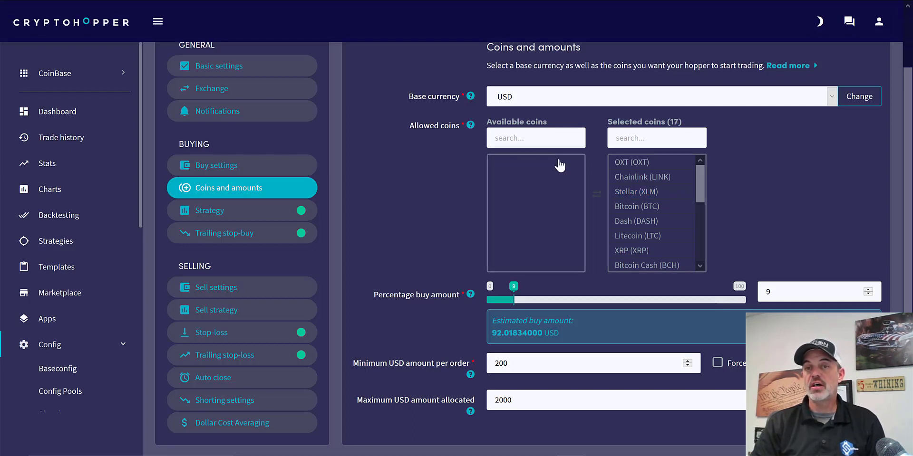
Examine the minimum USD amount per order and highlight the maximum USD amount allocated
scroll(418, 258, down, 1)
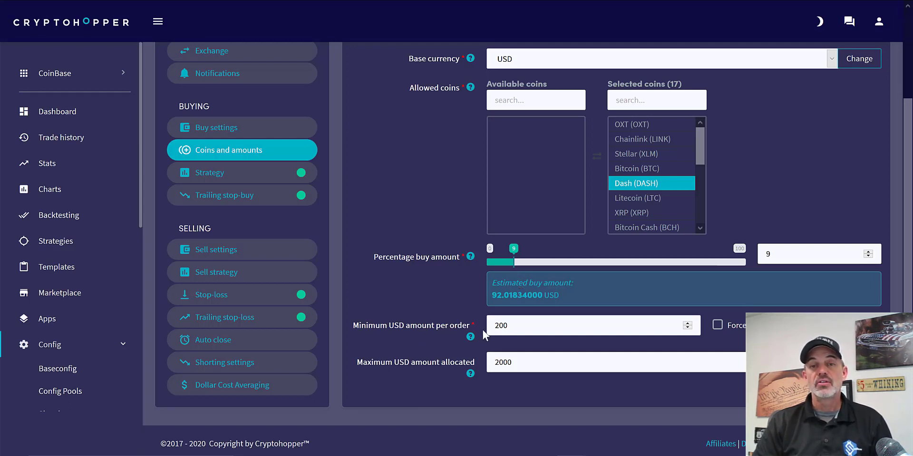
click(519, 325)
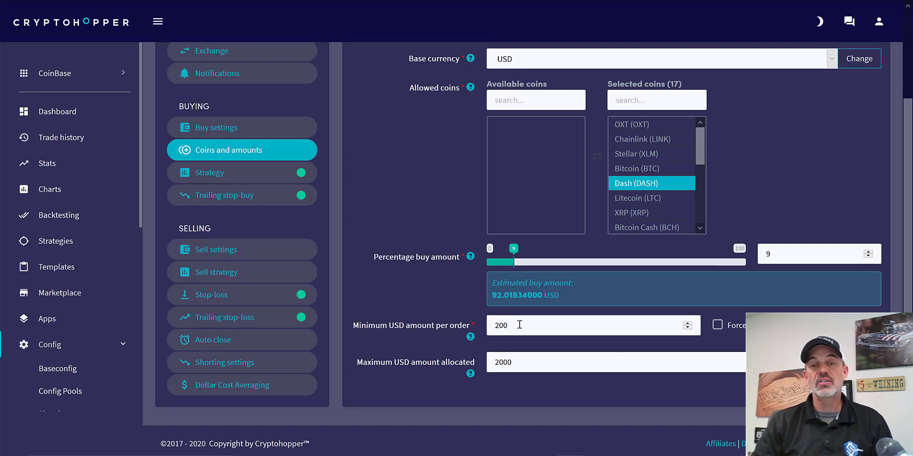
double_click(501, 362)
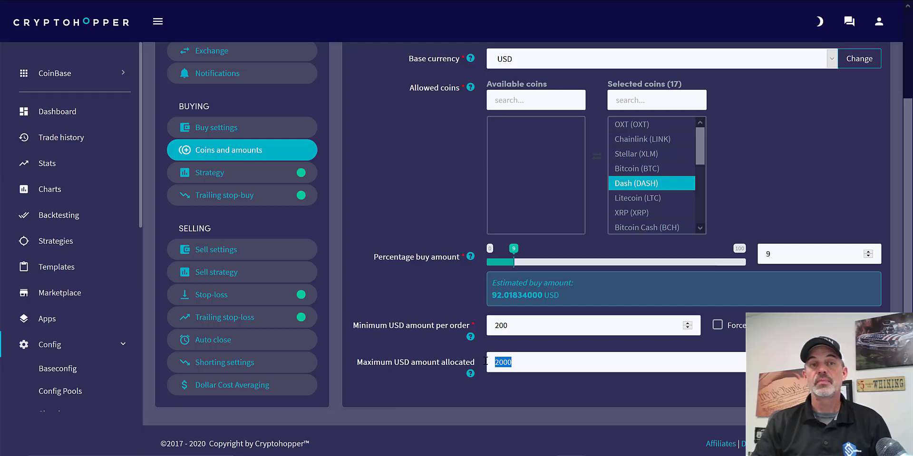
Open the buying strategy settings and review the chosen strategy, the Signals only option and the number of targets to buy
click(243, 176)
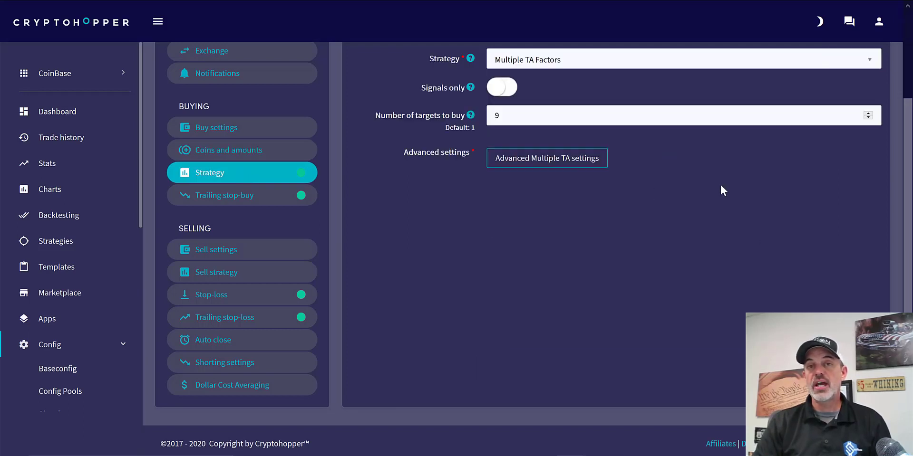
scroll(523, 104, up, 1)
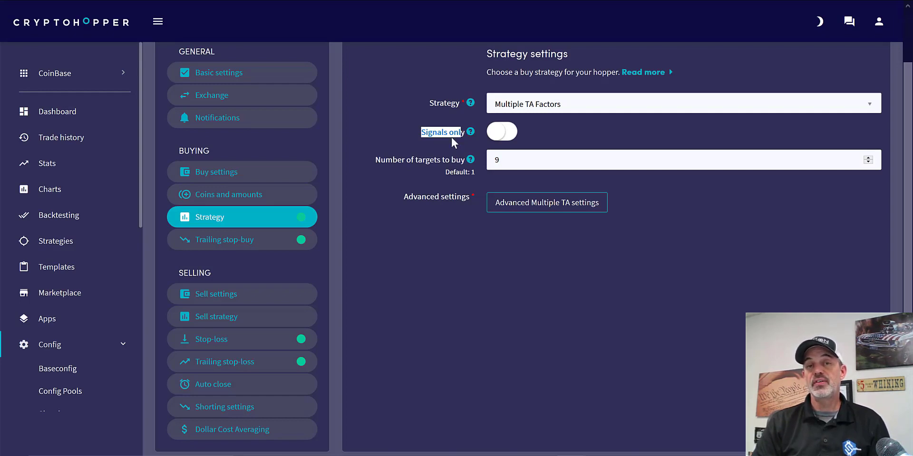
click(394, 160)
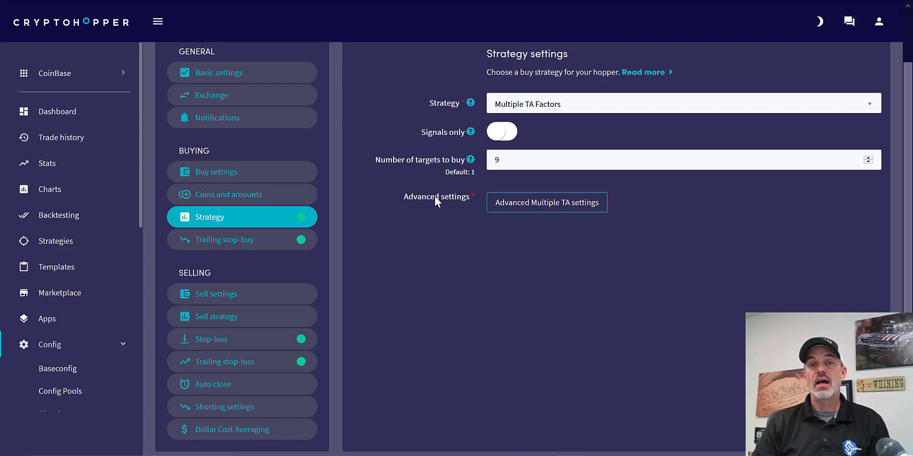
Open the advanced Multiple TA settings and look through the candle sizes, keeping 5 minutes
click(521, 203)
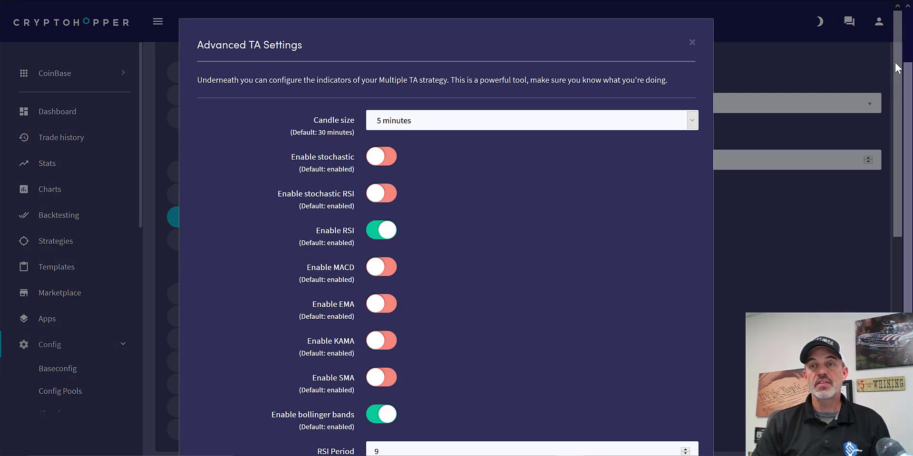
drag(894, 61, 894, 92)
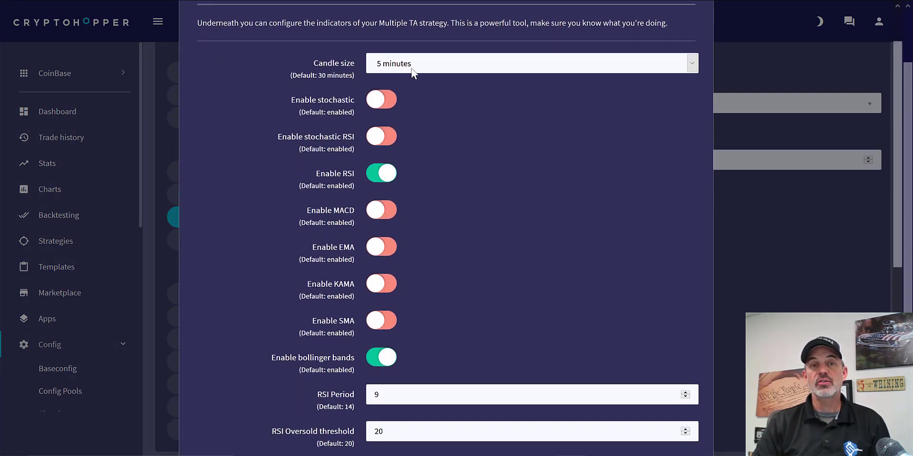
click(673, 64)
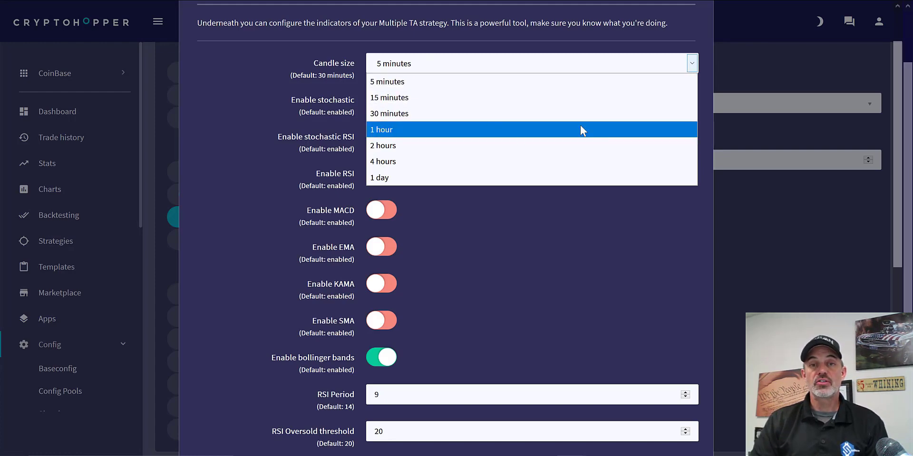
click(526, 86)
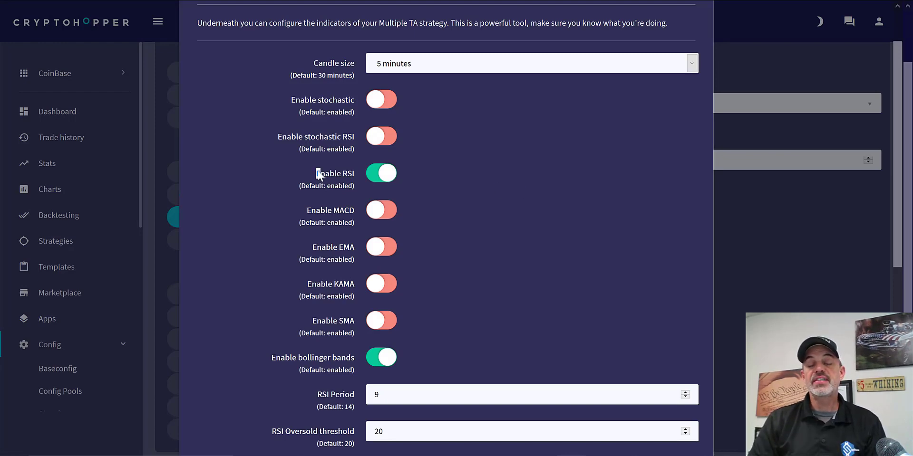
Highlight the Enable RSI and Enable bollinger bands labels among the strategy's indicators
drag(313, 173, 352, 174)
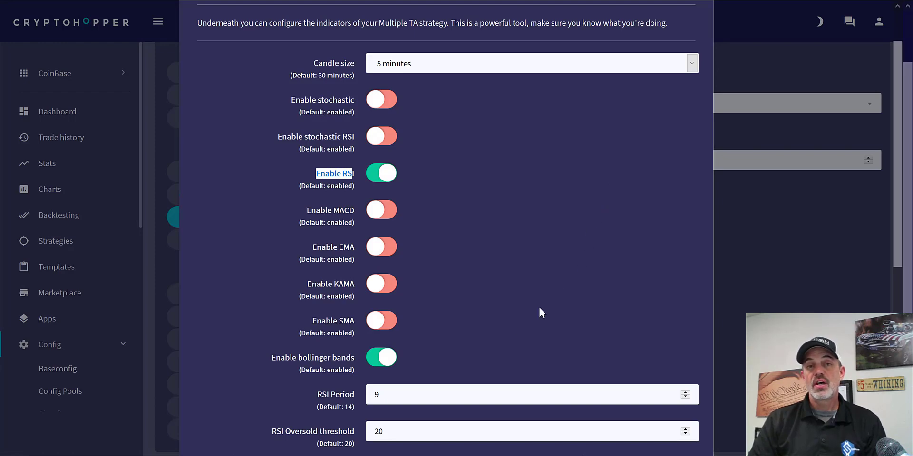
click(443, 285)
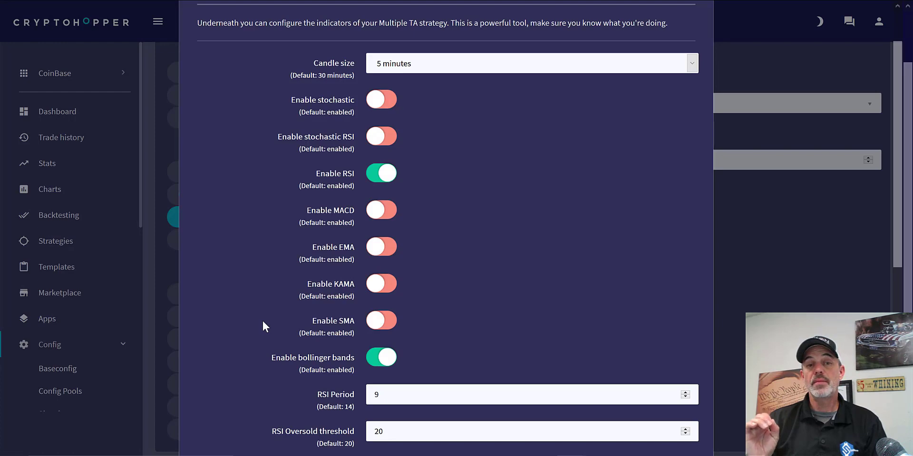
drag(269, 357, 352, 357)
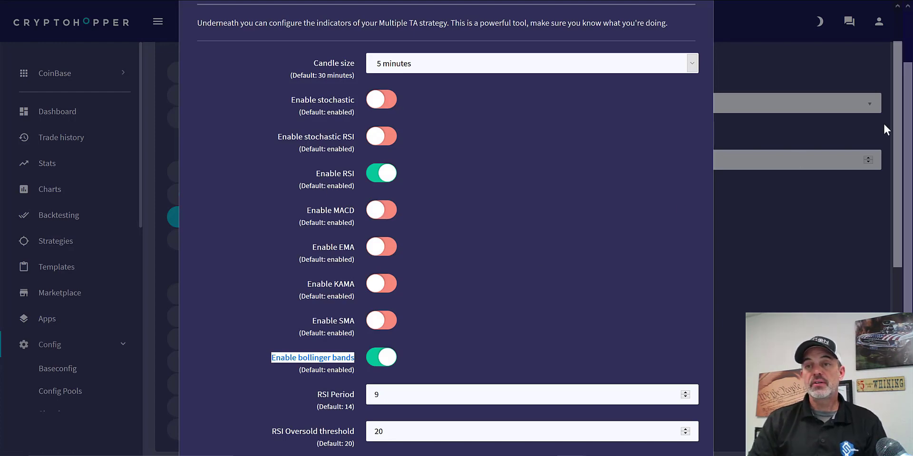
Examine the RSI and Bollinger Bands parameters and highlight the RSI Period value
drag(894, 136, 892, 280)
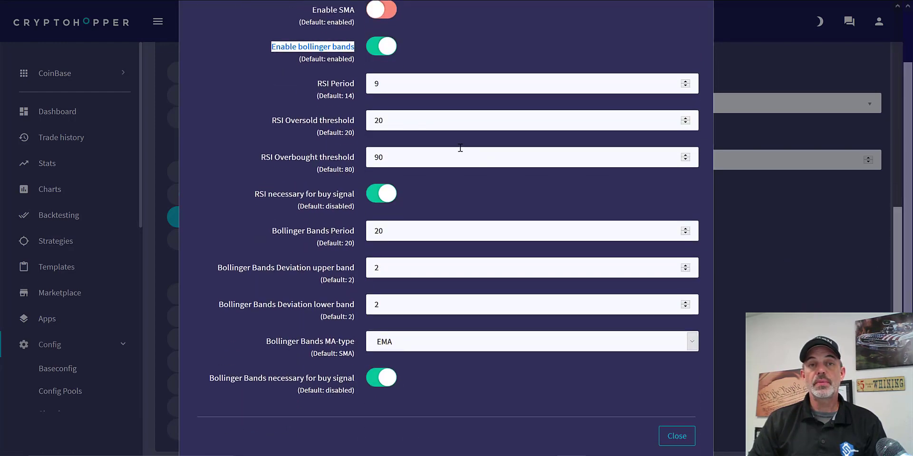
click(321, 84)
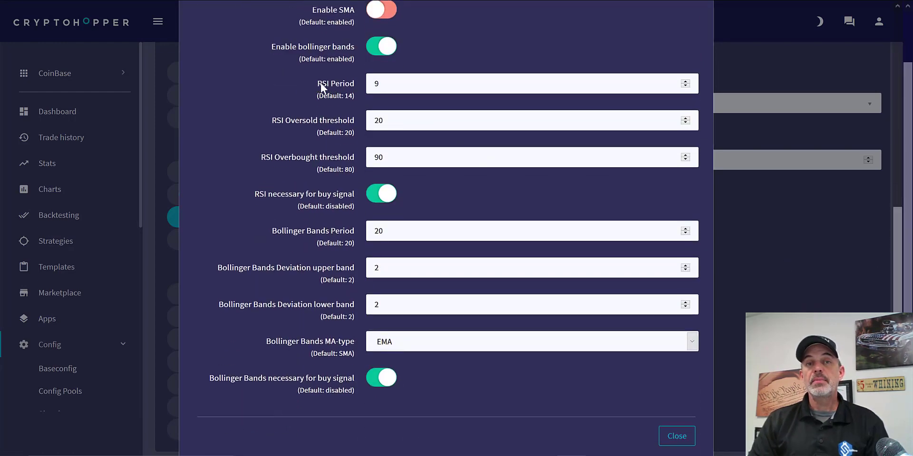
double_click(372, 83)
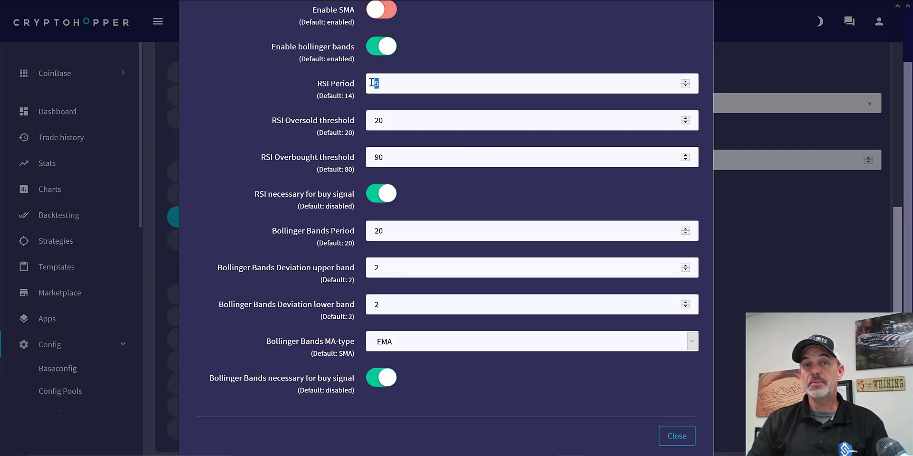
click(342, 94)
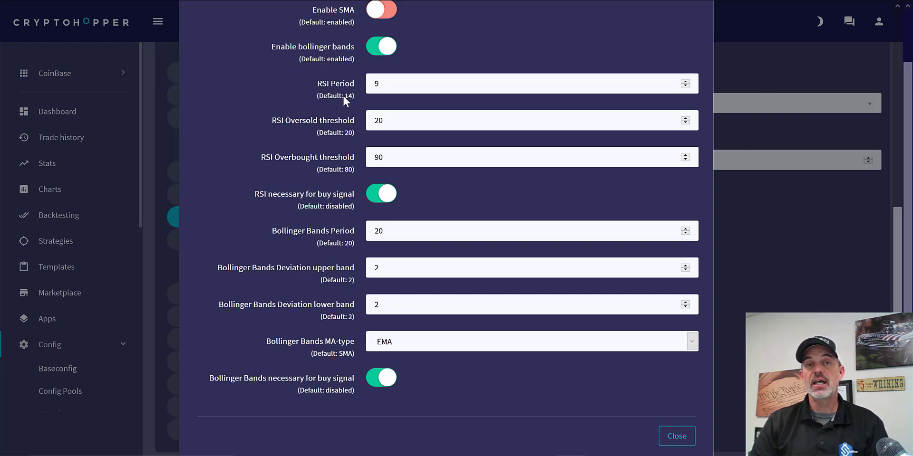
double_click(376, 84)
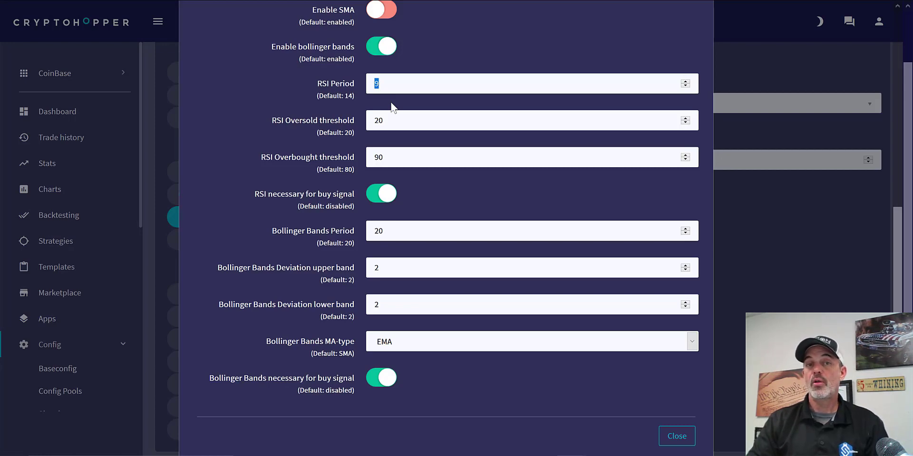
Highlight the RSI Overbought threshold label in the advanced Multiple TA settings
double_click(349, 96)
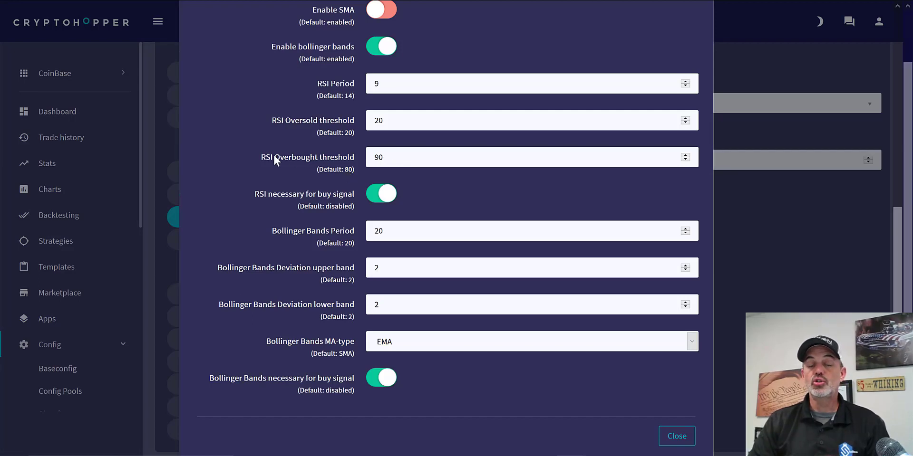
drag(274, 155, 356, 158)
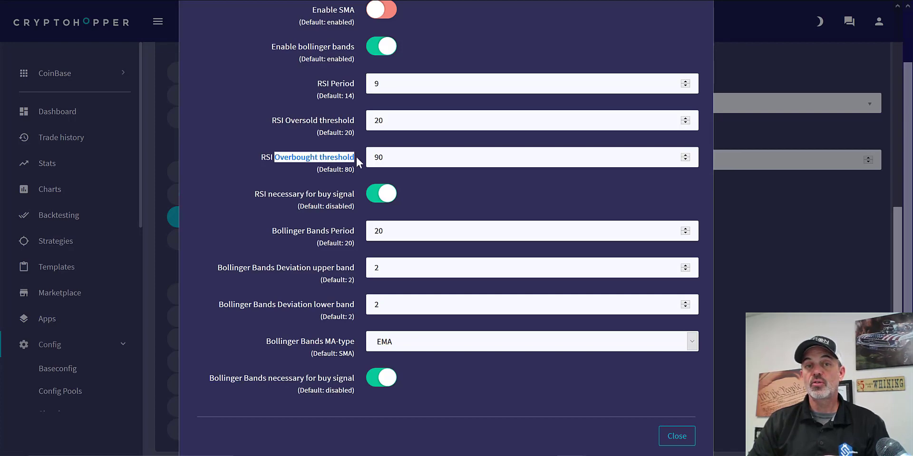
click(474, 181)
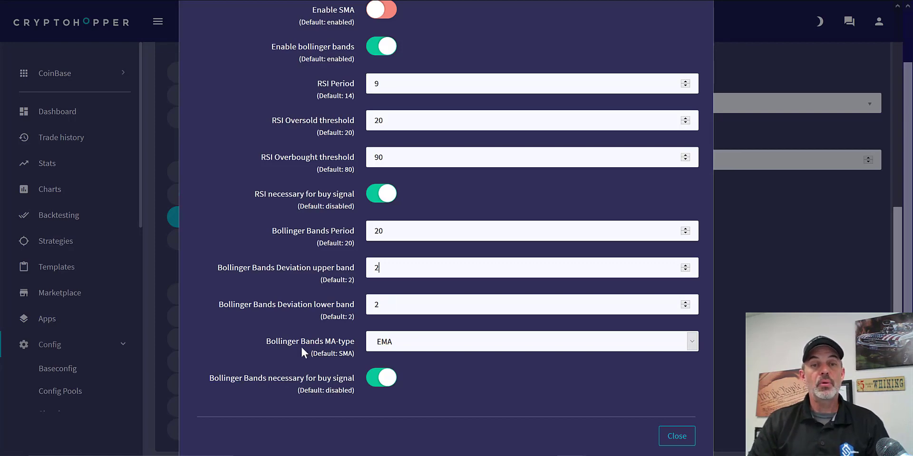
Look through the Bollinger Bands MA-type options, keep EMA, and close the advanced Multiple TA settings
click(407, 342)
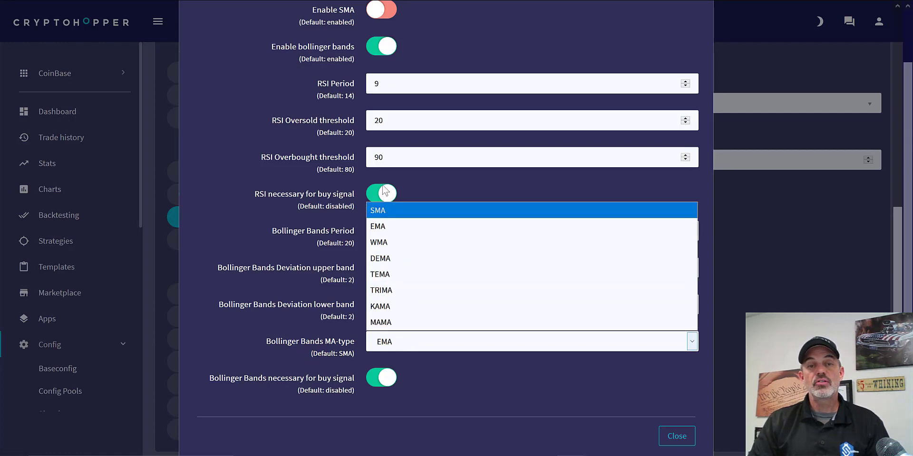
click(392, 225)
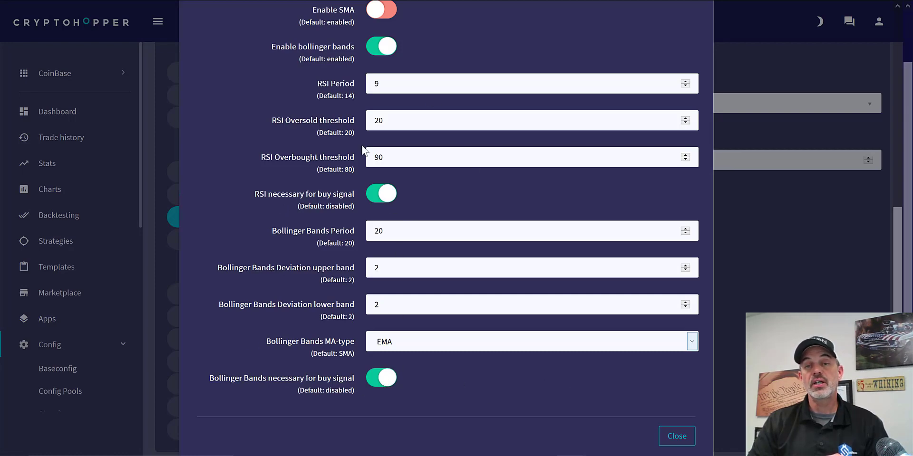
click(676, 437)
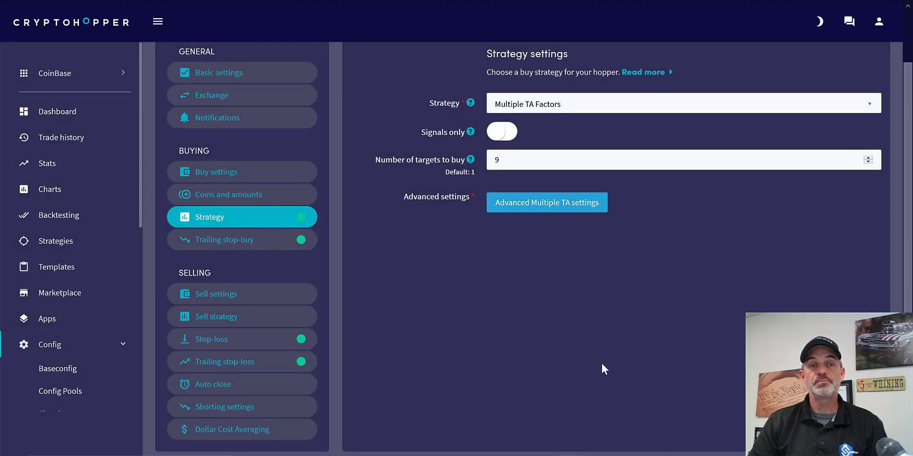
Review the trailing stop-buy settings and the sell settings, keeping the Market order type and highlighting the Max open time sell value
click(229, 241)
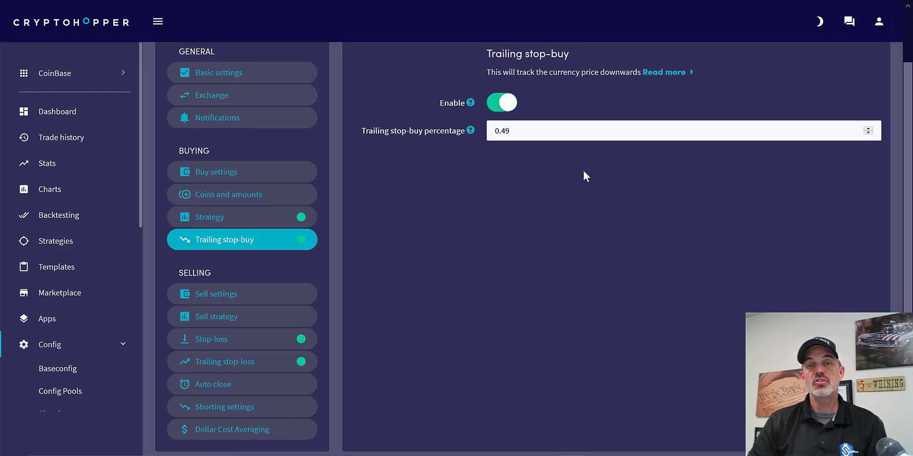
click(273, 297)
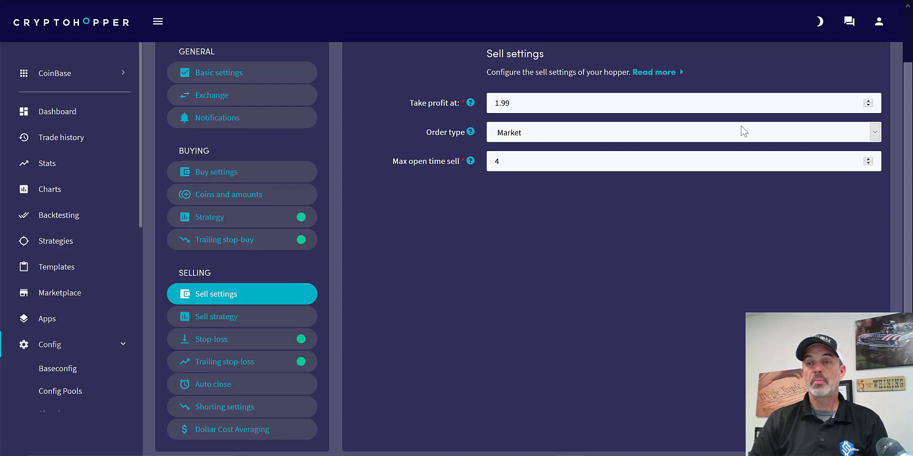
click(876, 135)
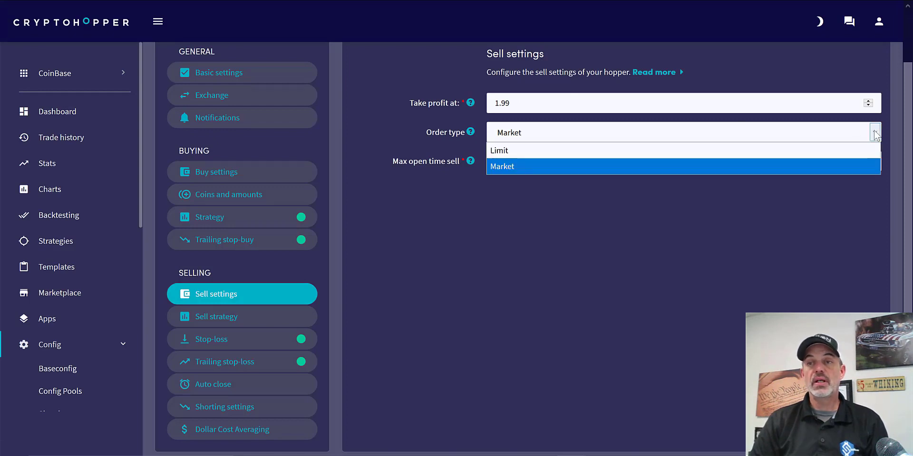
click(876, 136)
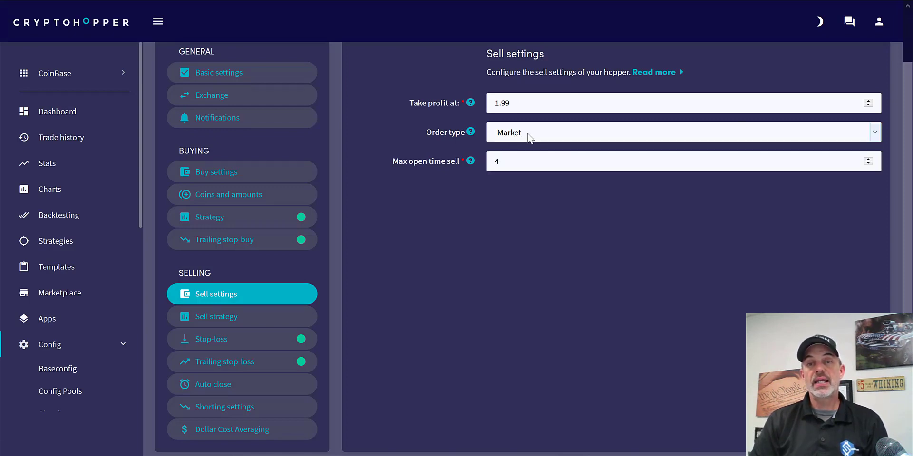
double_click(498, 163)
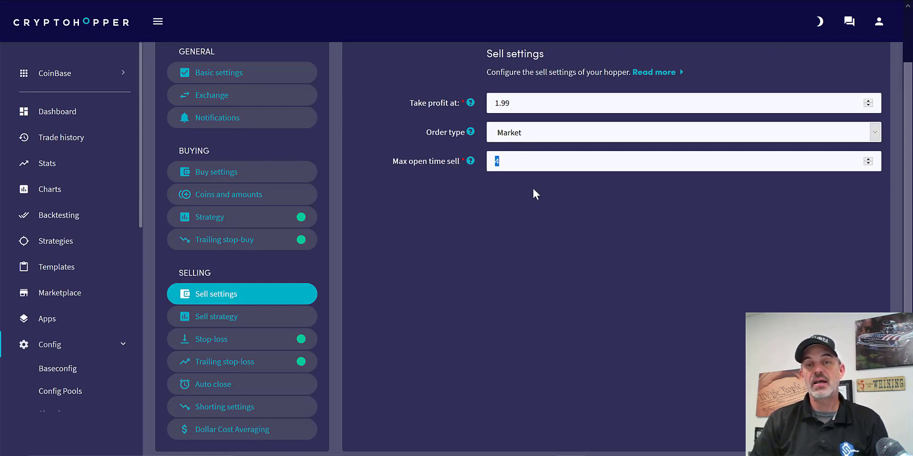
click(542, 197)
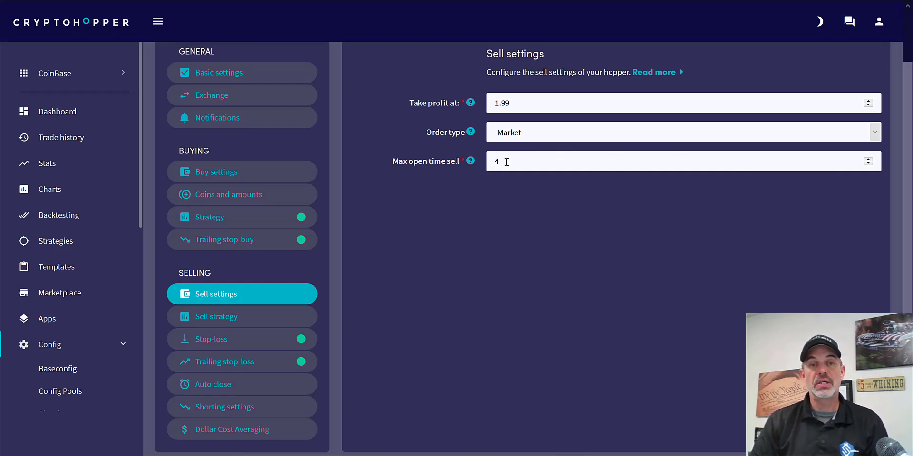
Review the sell strategy options, and open the stop-loss settings and highlight their heading
click(241, 317)
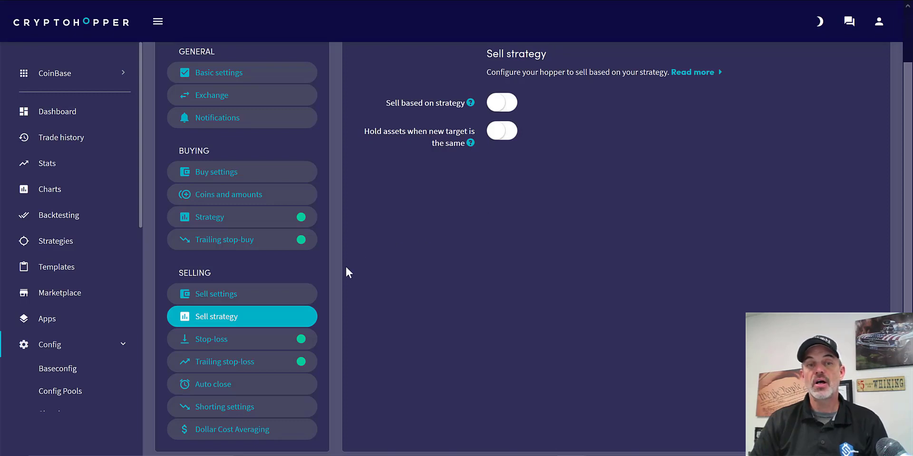
click(258, 341)
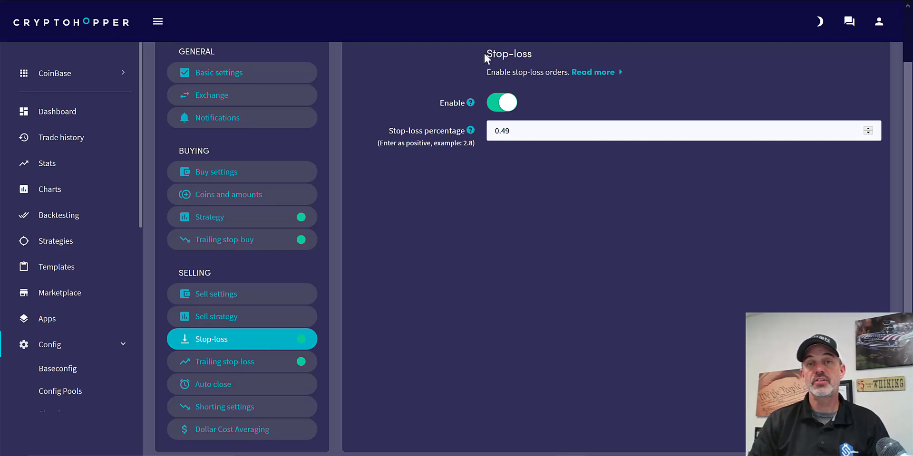
drag(483, 51, 546, 49)
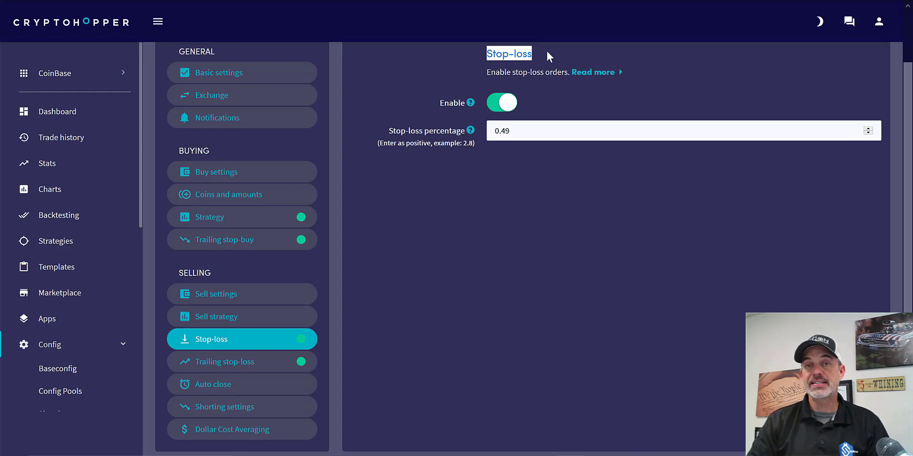
click(476, 86)
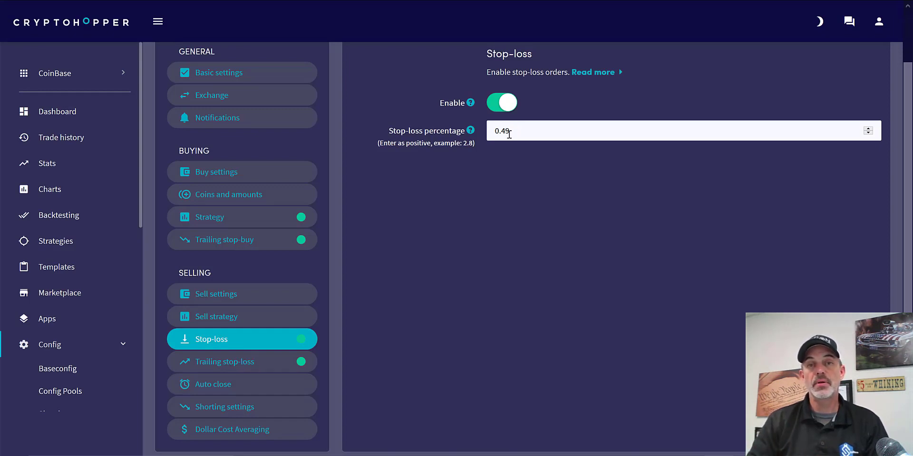
Check the Coinbase fee schedule against the stop-loss settings and highlight the stop-loss percentage value
drag(509, 133, 495, 130)
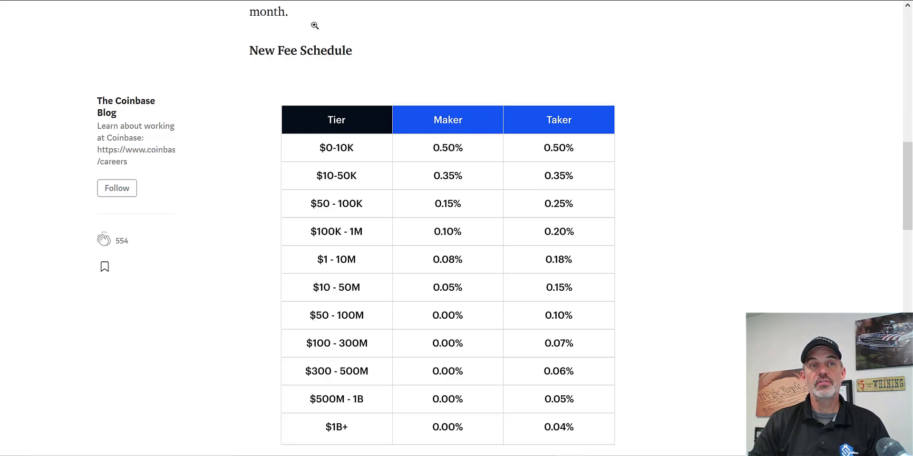
key(ctrl+Tab)
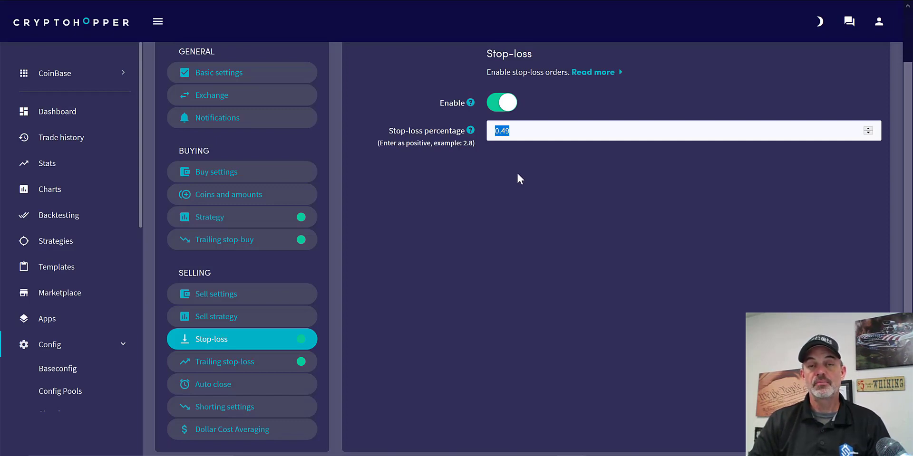
click(525, 128)
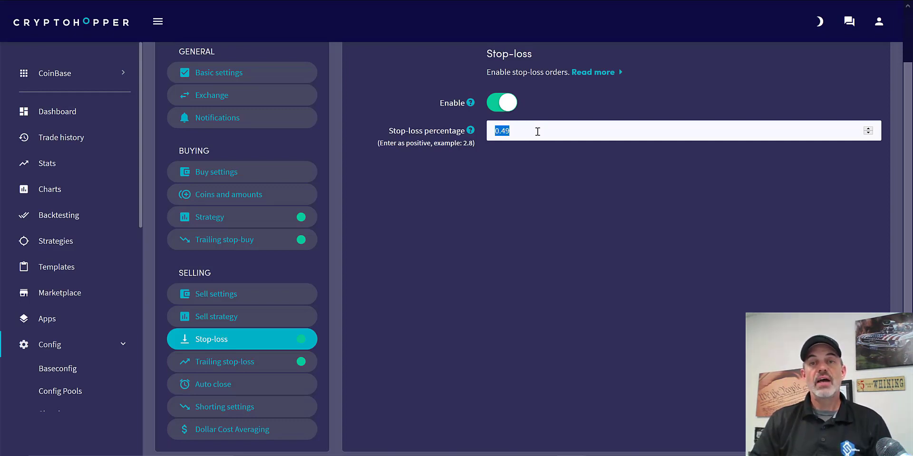
click(535, 132)
drag(530, 132, 499, 130)
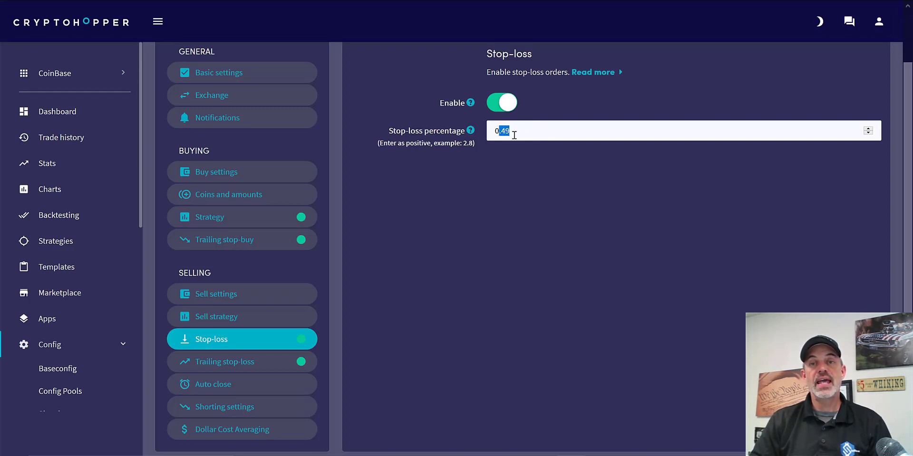
click(509, 166)
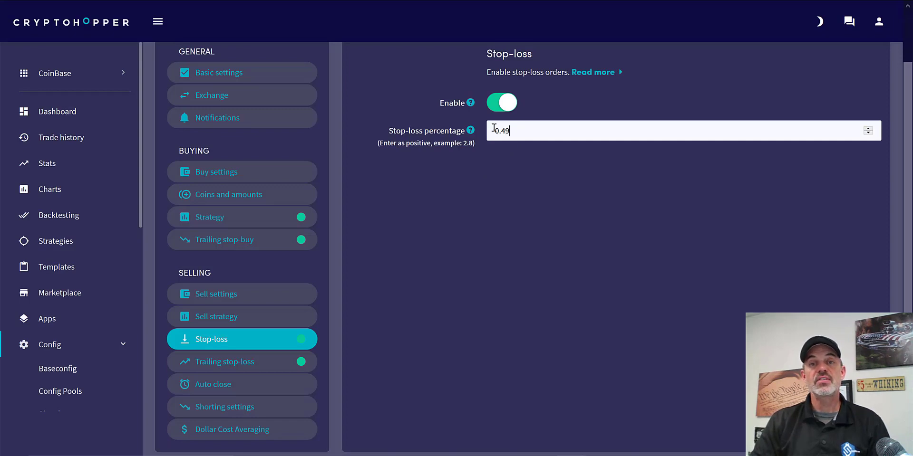
double_click(493, 127)
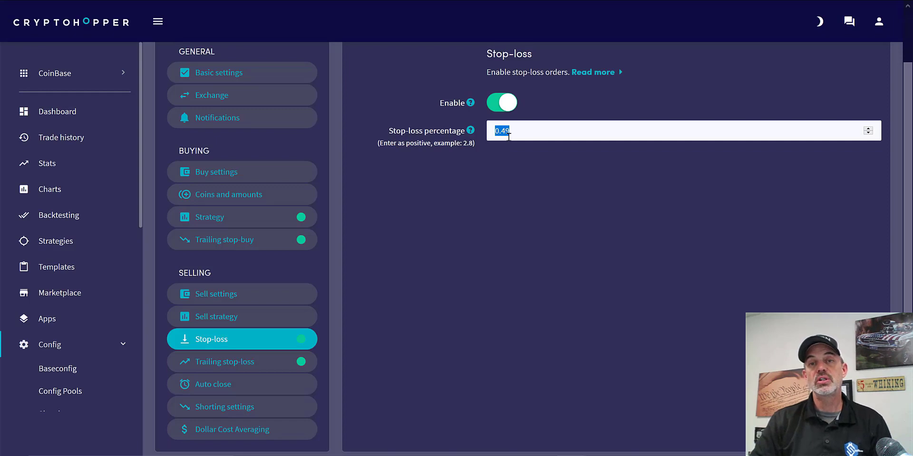
Open the trailing stop-loss settings and highlight the Trailing stop-loss percentage and Arm trailing stop-loss at fields
click(251, 367)
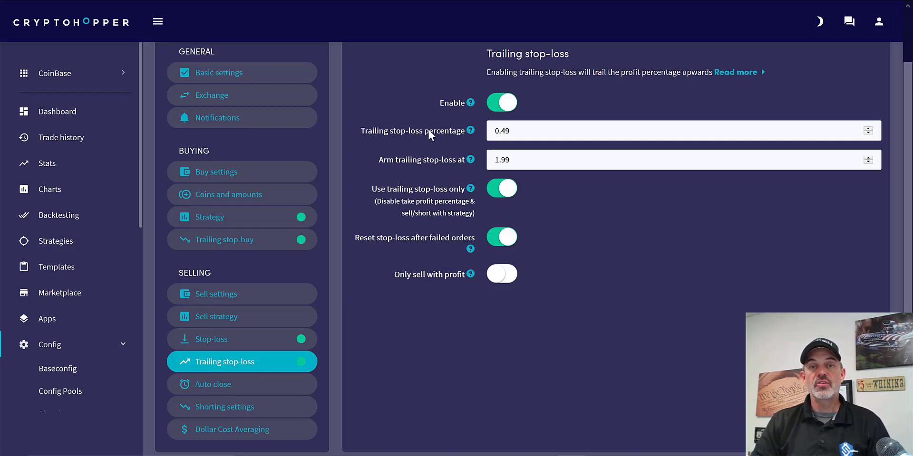
drag(378, 160, 454, 162)
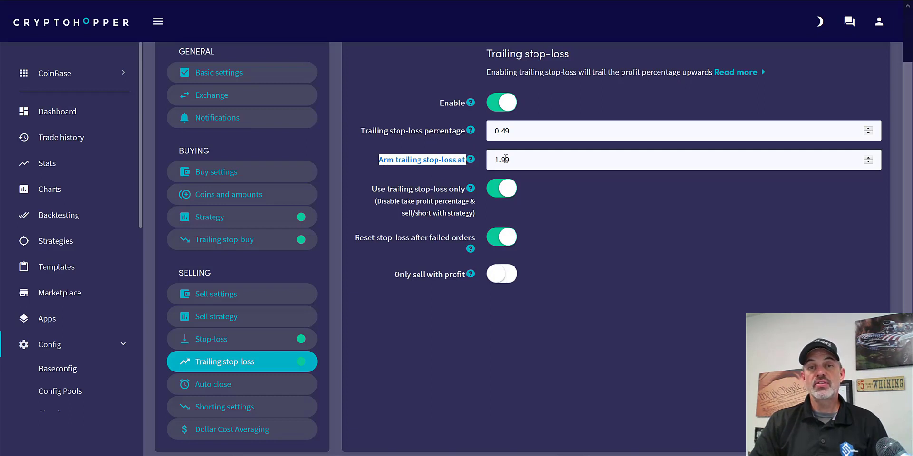
drag(529, 160, 482, 154)
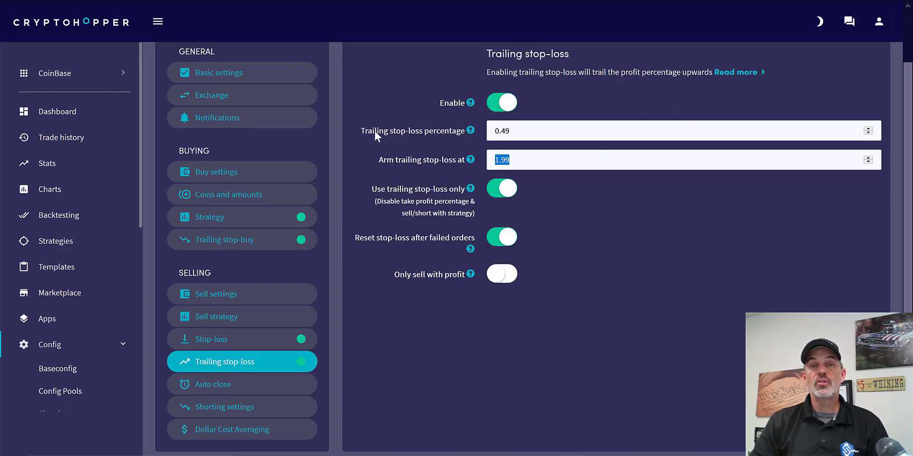
drag(362, 128, 464, 132)
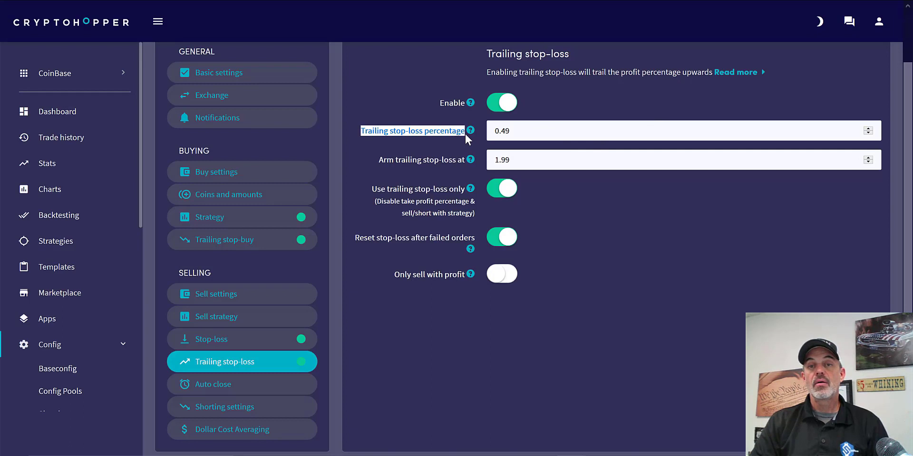
click(526, 131)
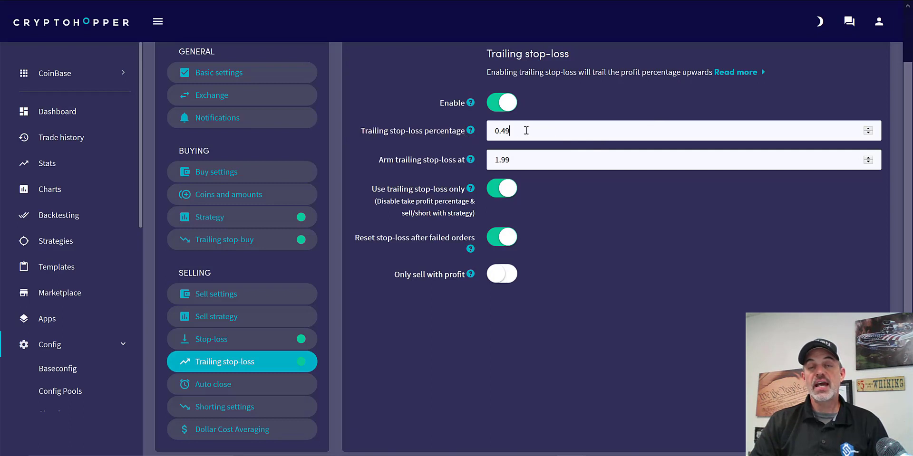
double_click(487, 129)
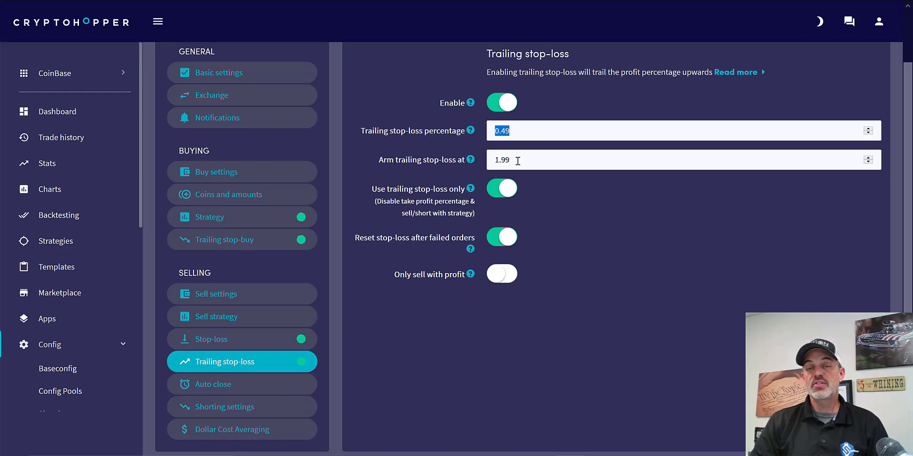
double_click(490, 160)
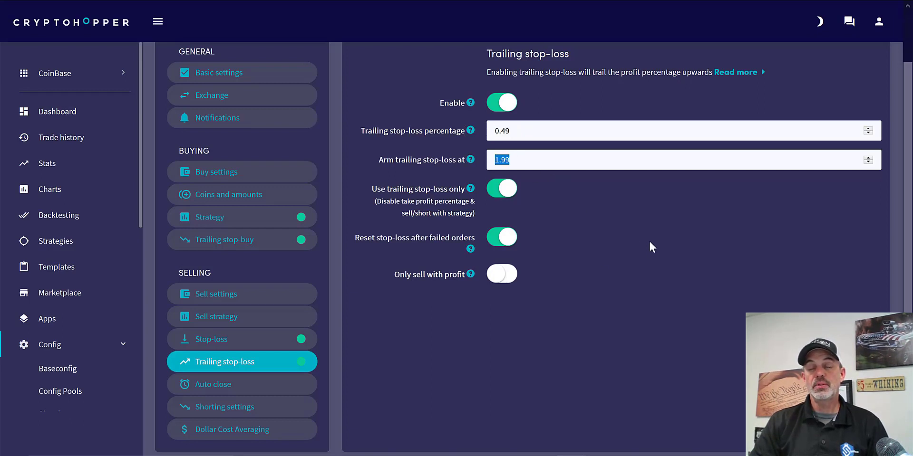
Review the remaining trailing stop-loss options, highlighting the arming value again and the Trailing stop-loss heading
drag(640, 264, 667, 210)
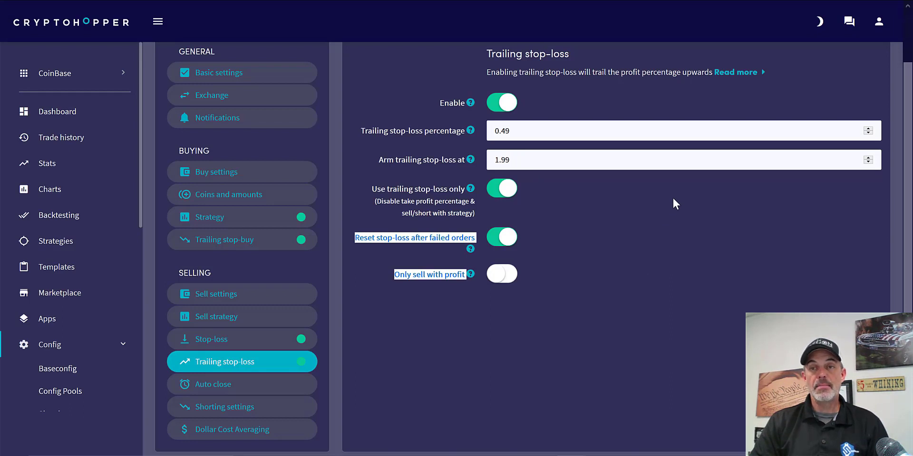
click(680, 247)
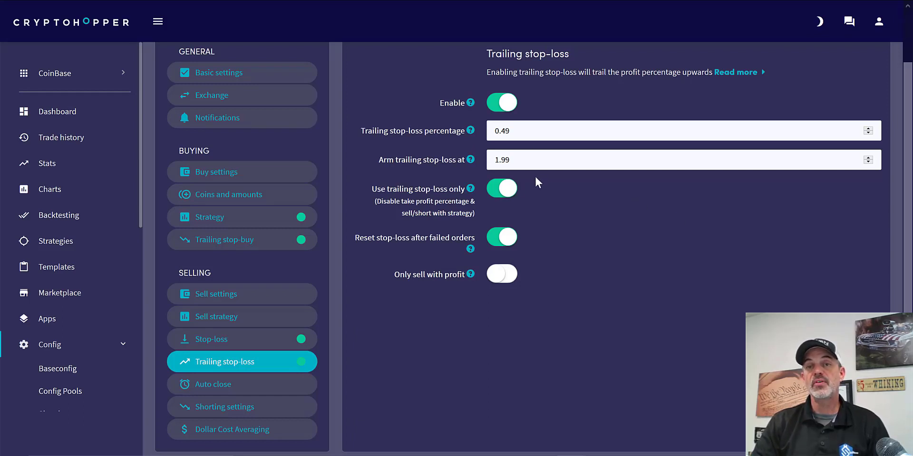
double_click(506, 160)
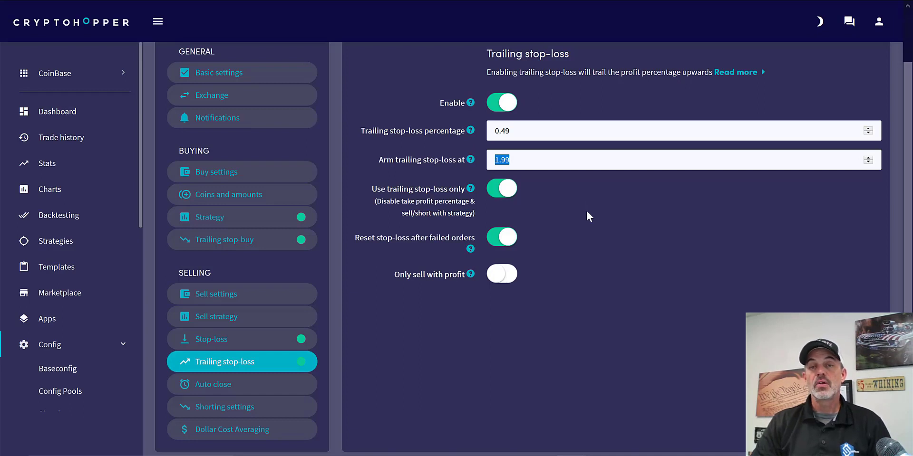
click(570, 159)
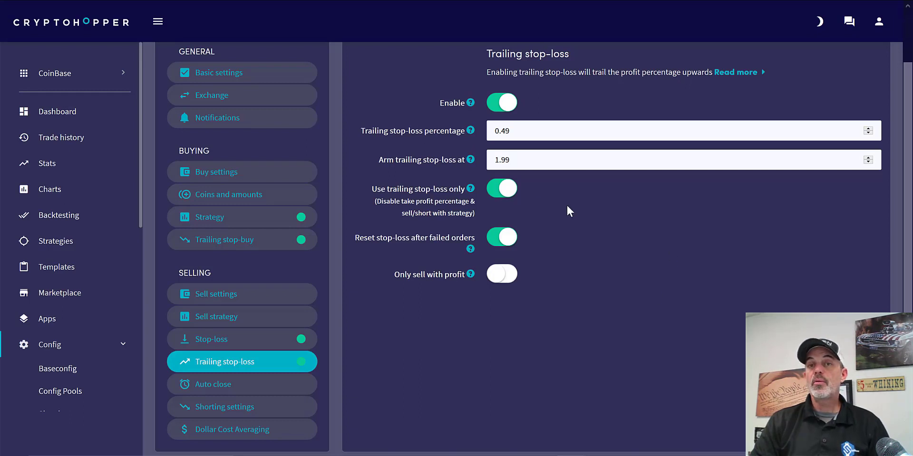
drag(487, 53, 589, 53)
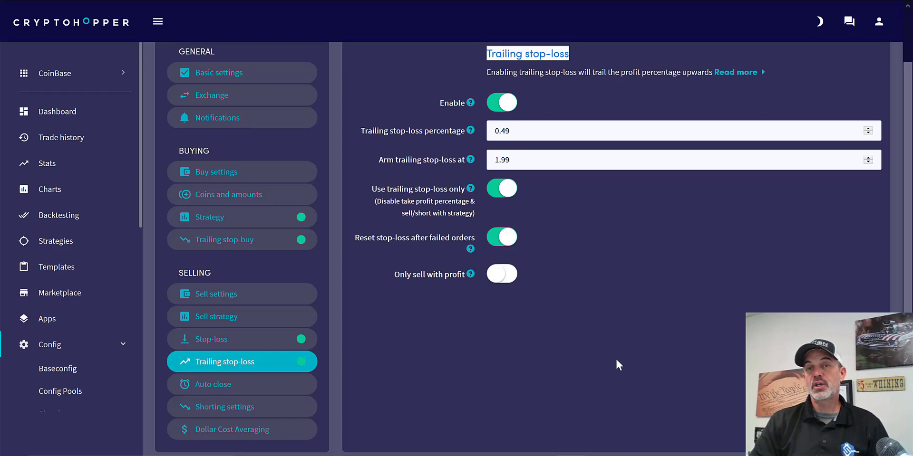
Open the Auto close settings to review whether positions are closed after a set time
click(214, 384)
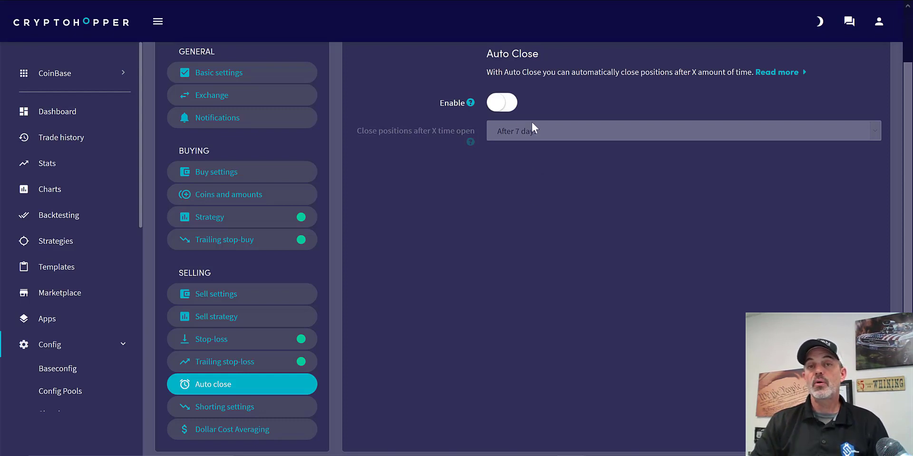
Review the Shorting settings and the Dollar Cost Averaging options, highlighting the Dollar Cost Averaging (DCA) heading
click(269, 408)
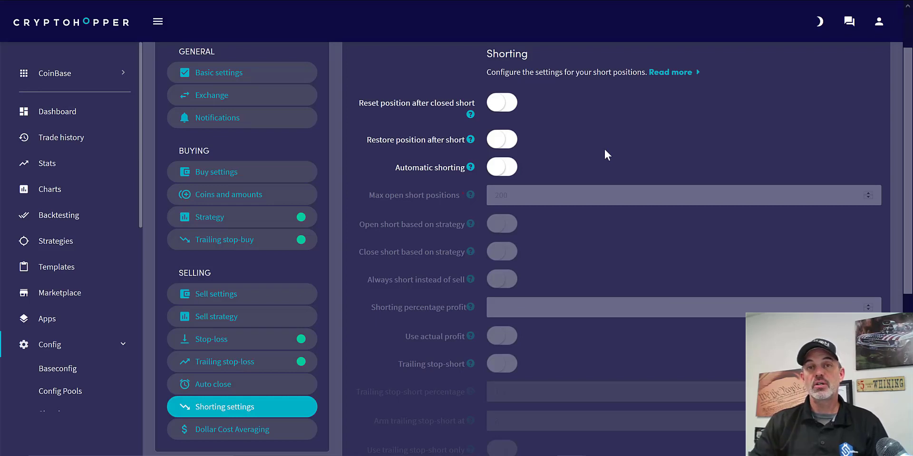
click(299, 429)
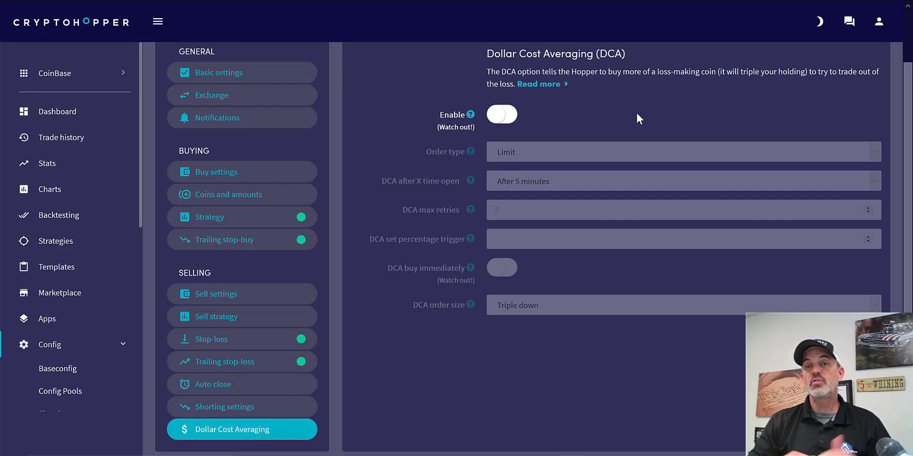
drag(625, 53, 485, 54)
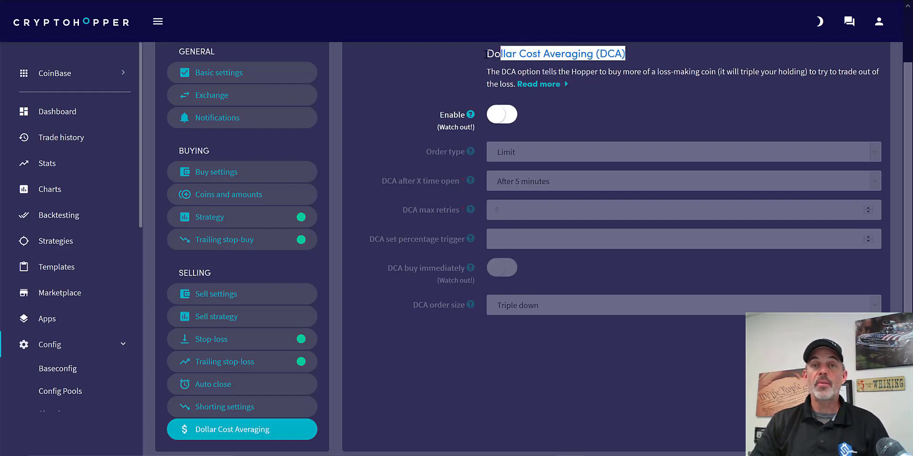
click(665, 109)
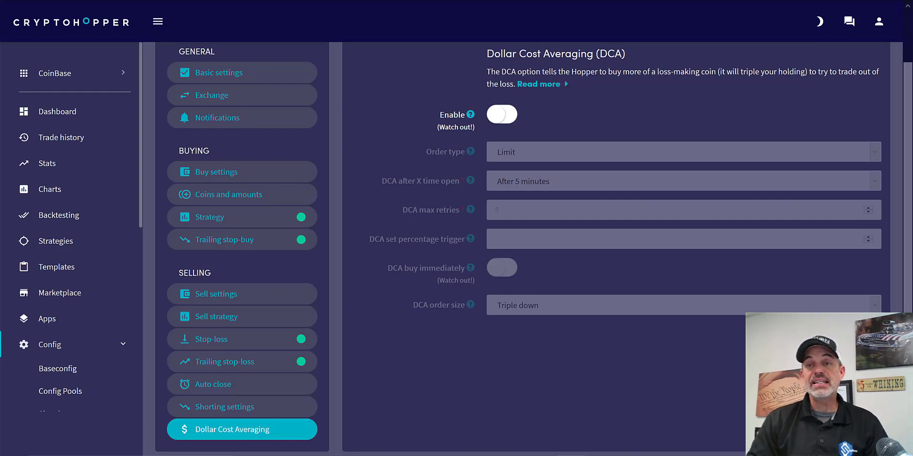
scroll(495, 350, down, 1)
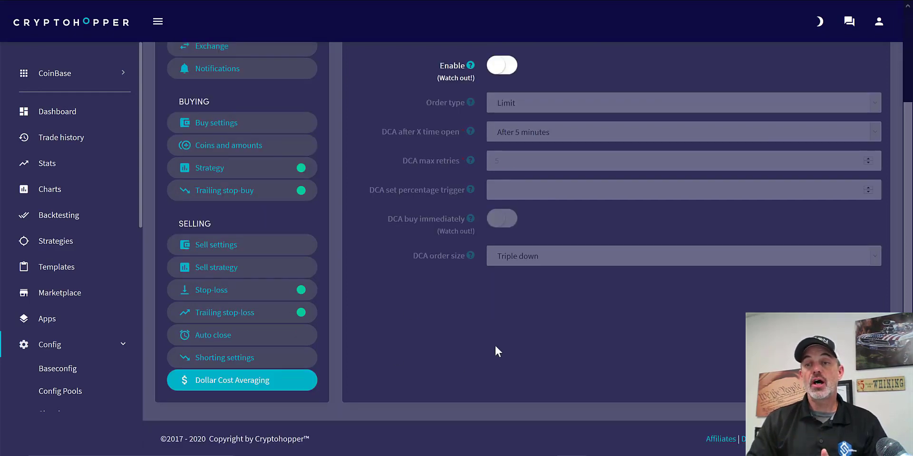
scroll(906, 271, up, 3)
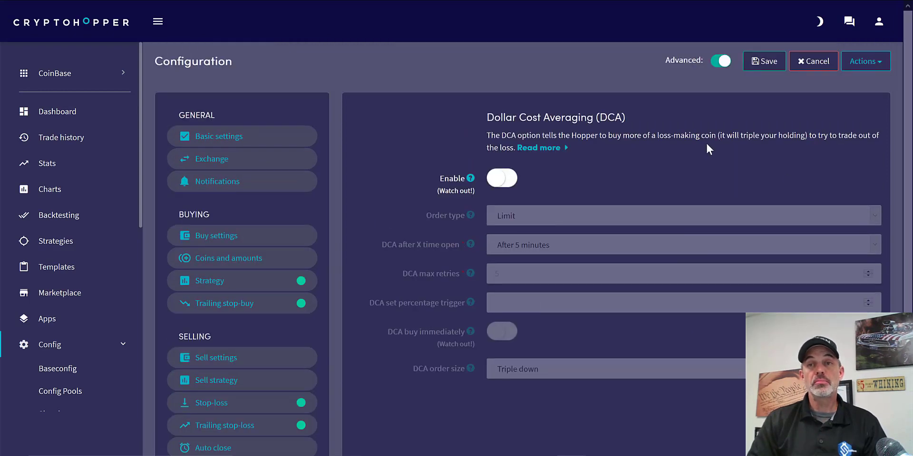
Return to the hopper's dashboard, decline saving the login in the browser, and enable the hopper
click(57, 114)
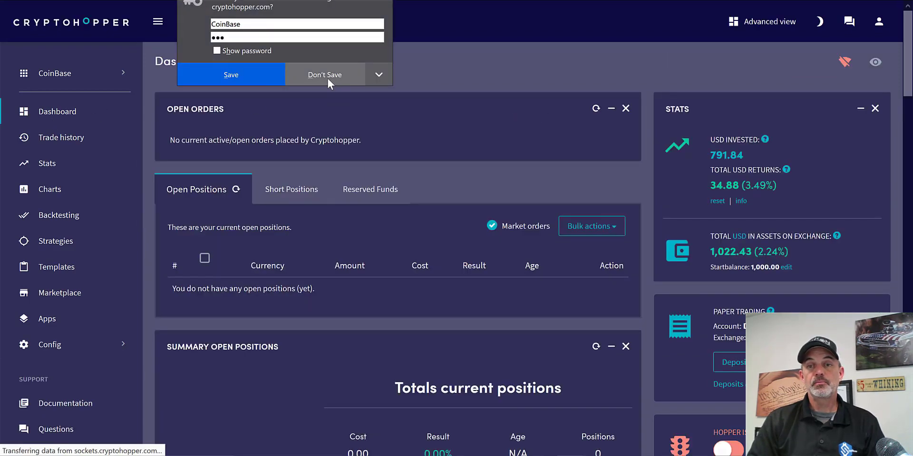
click(328, 76)
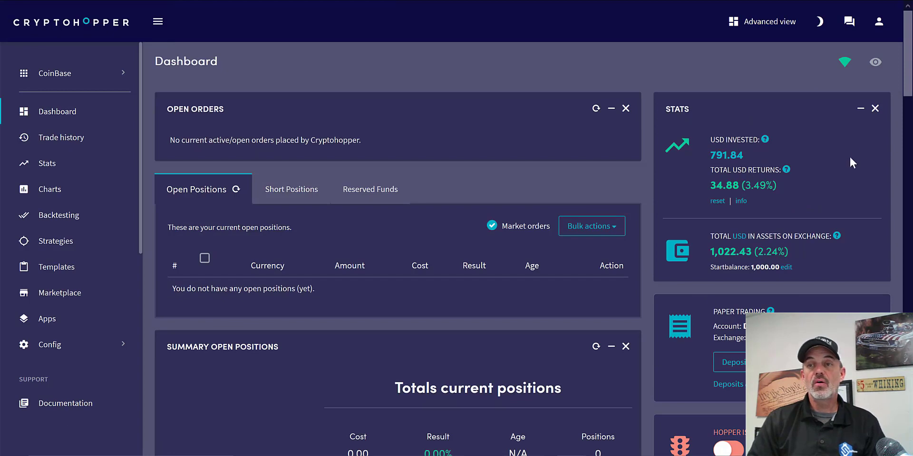
scroll(906, 78, down, 6)
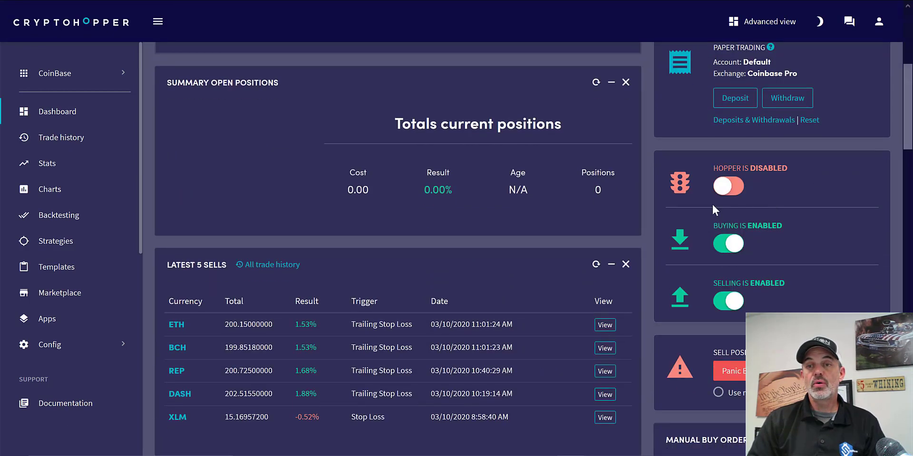
click(718, 190)
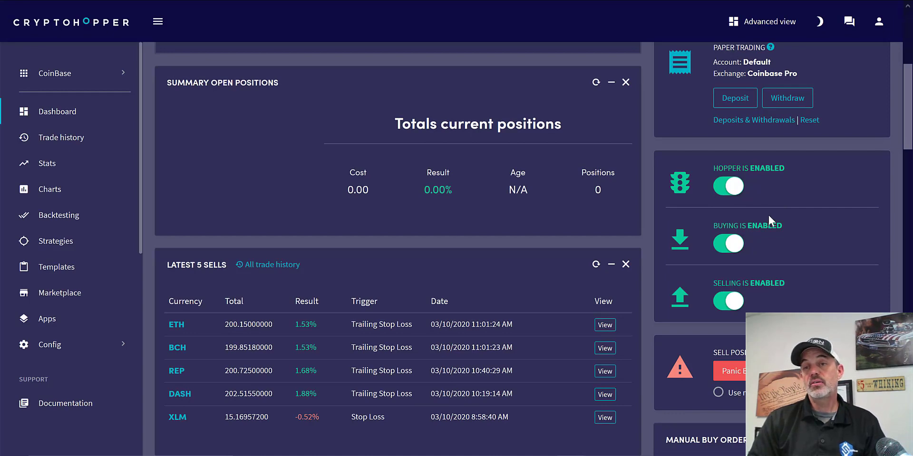
Look over the dashboard, examining the current target, hopper status, open positions and the USD return stats
scroll(906, 225, down, 8)
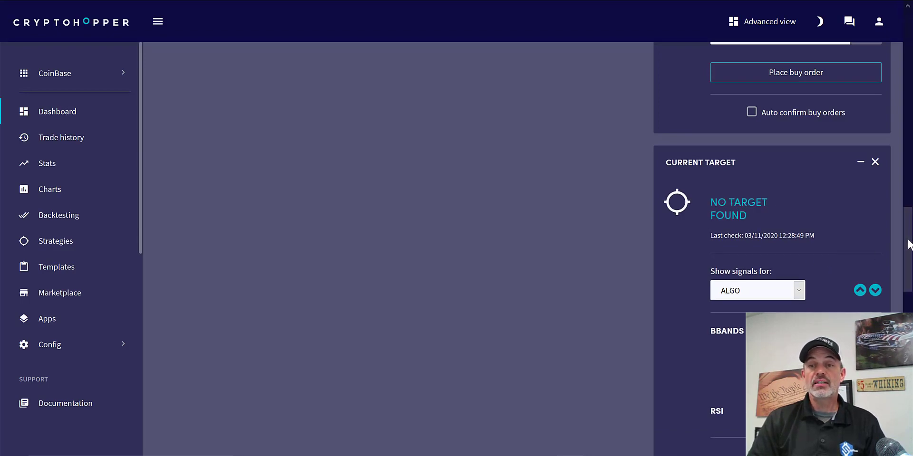
click(904, 185)
click(903, 91)
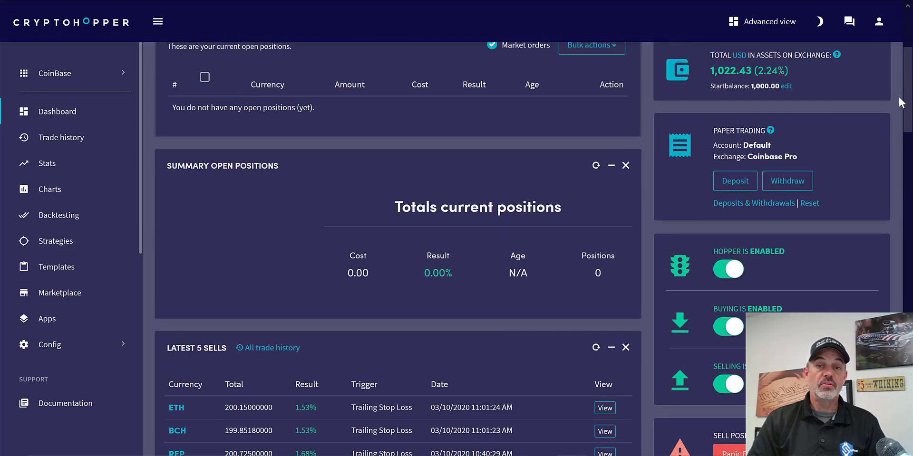
scroll(902, 88, down, 3)
scroll(898, 95, up, 6)
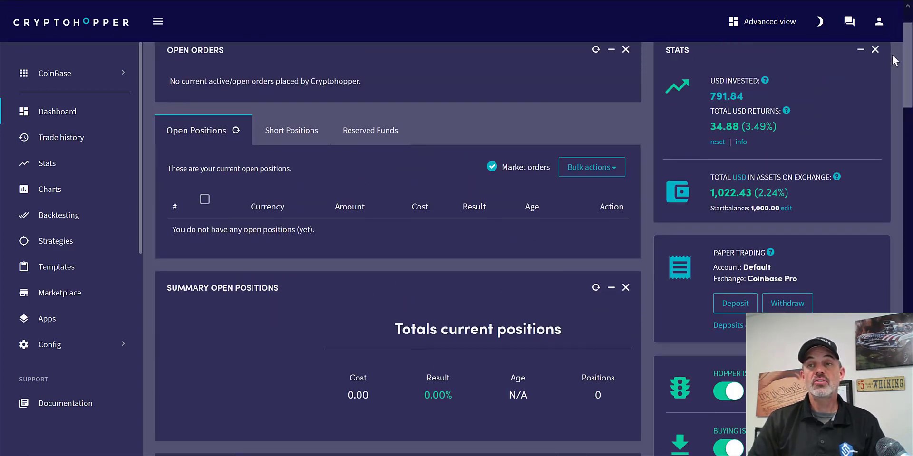
scroll(758, 87, down, 2)
scroll(742, 62, up, 4)
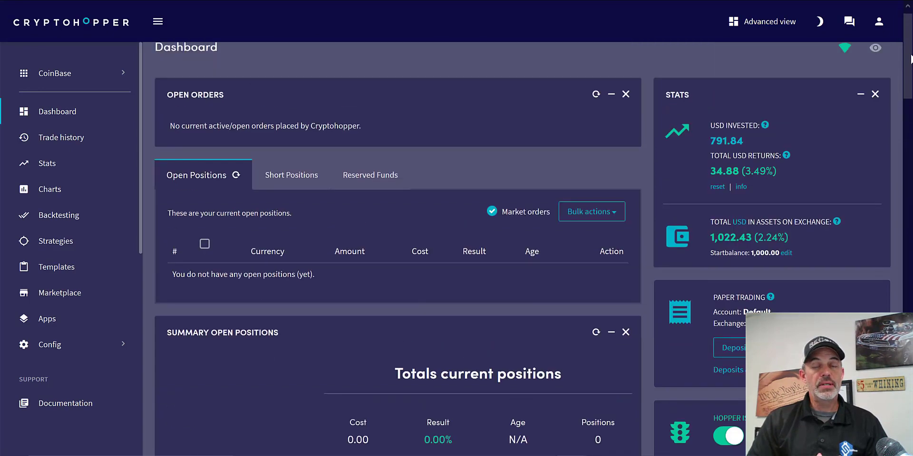